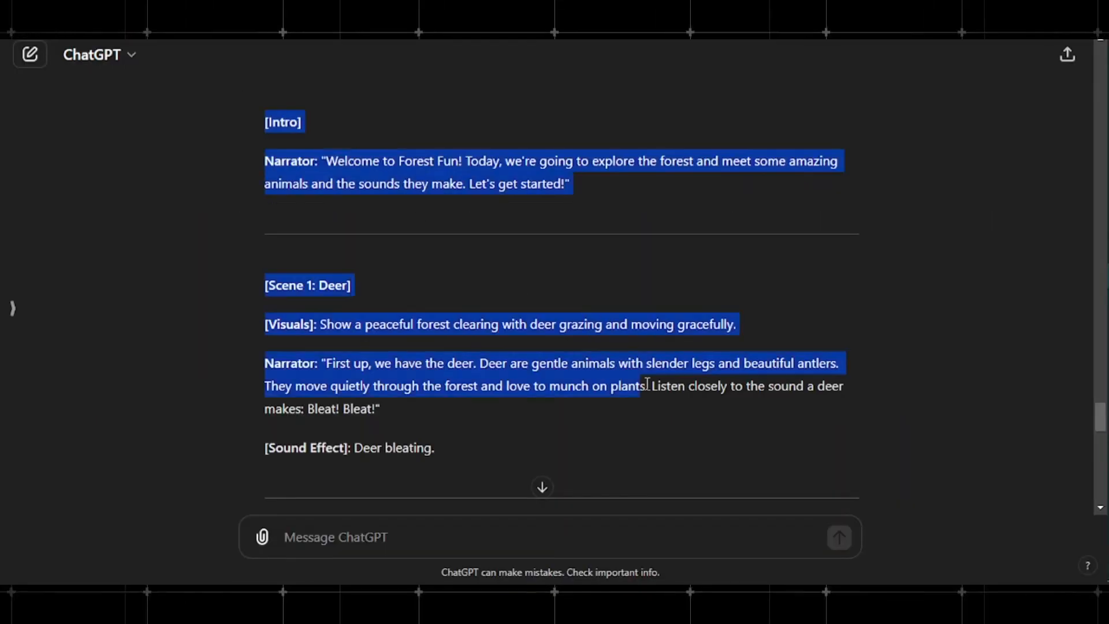
# Step: Copy the forest animals script from ChatGPT, starting at the intro, and paste it into the Script document in Google Docs
pyautogui.moveTo(646, 384); pyautogui.dragTo(662, 341)
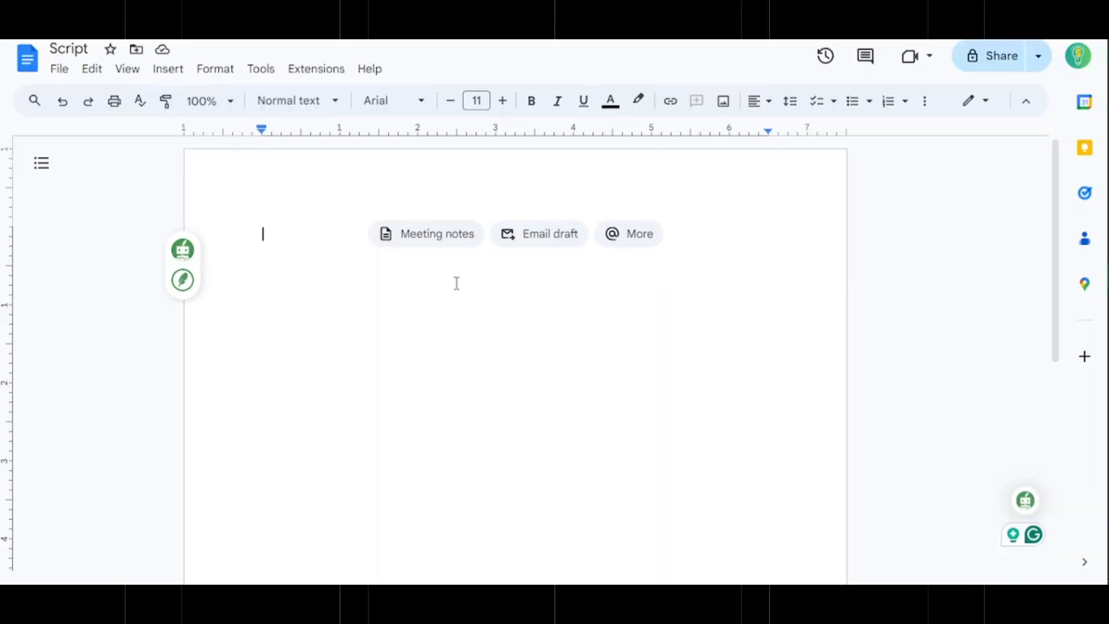
pyautogui.hotkey('ctrl', 'v')
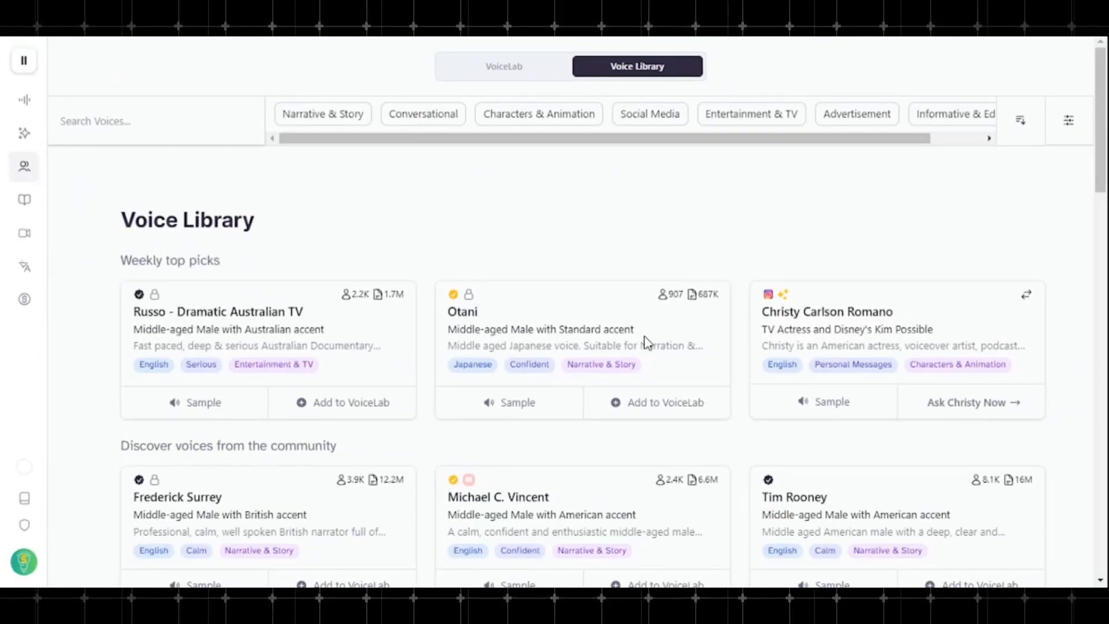
# Step: Browse the weekly top picks and community voices in the ElevenLabs Voice Library
pyautogui.scroll(-10, 646, 343)
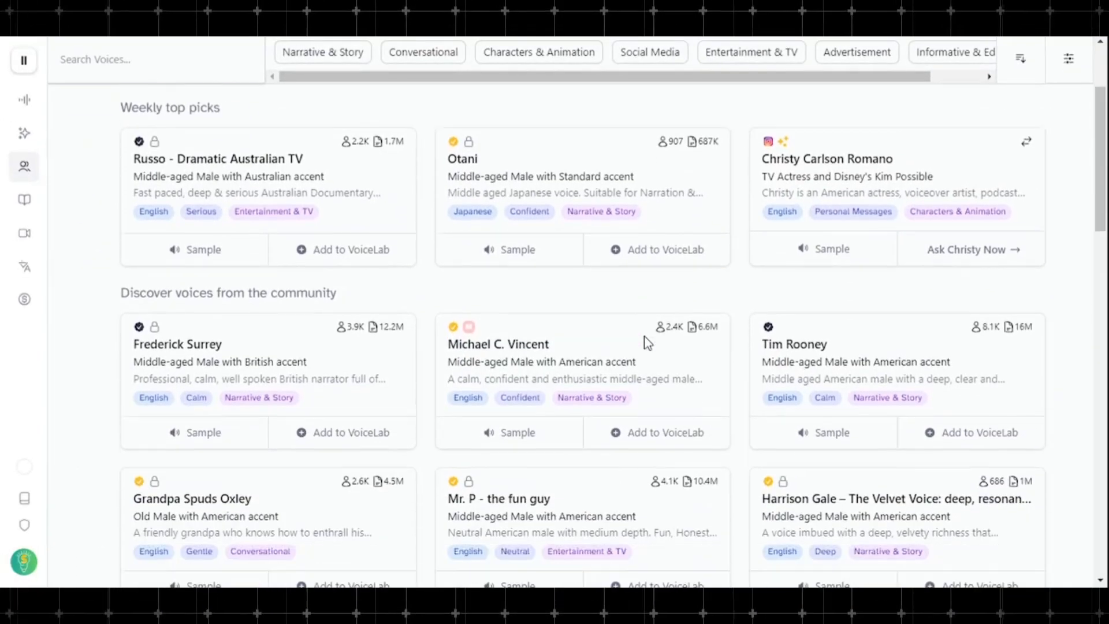
pyautogui.scroll(-10, 645, 344)
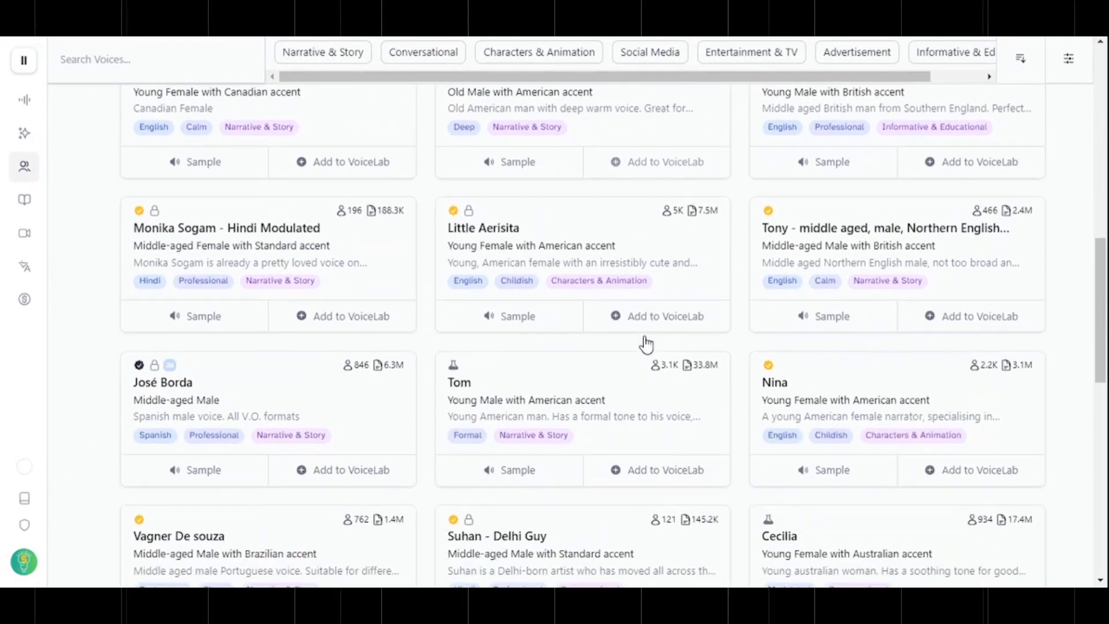
pyautogui.scroll(-2, 647, 342)
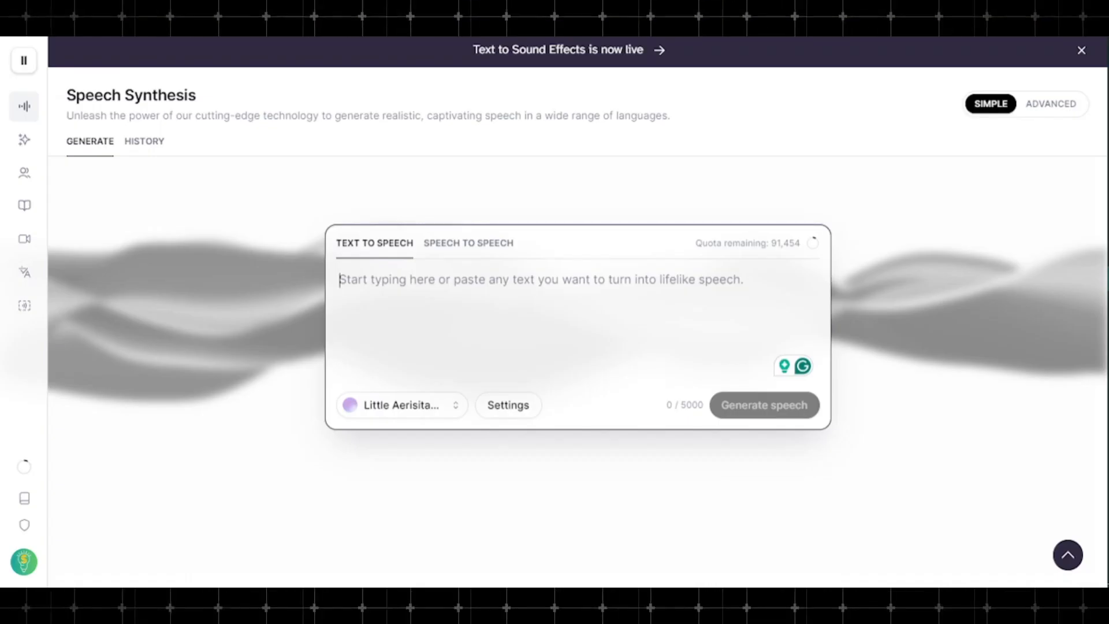
# Step: Enter the intro narration beginning "Welcome to Forest Fun! Today, we're going to explore the forest" as the text for speech synthesis
pyautogui.write("Welcome to Forest Fun! Today, we're going to explore the forest and meet some amazing animals and the sounds they make. Let's get started!")
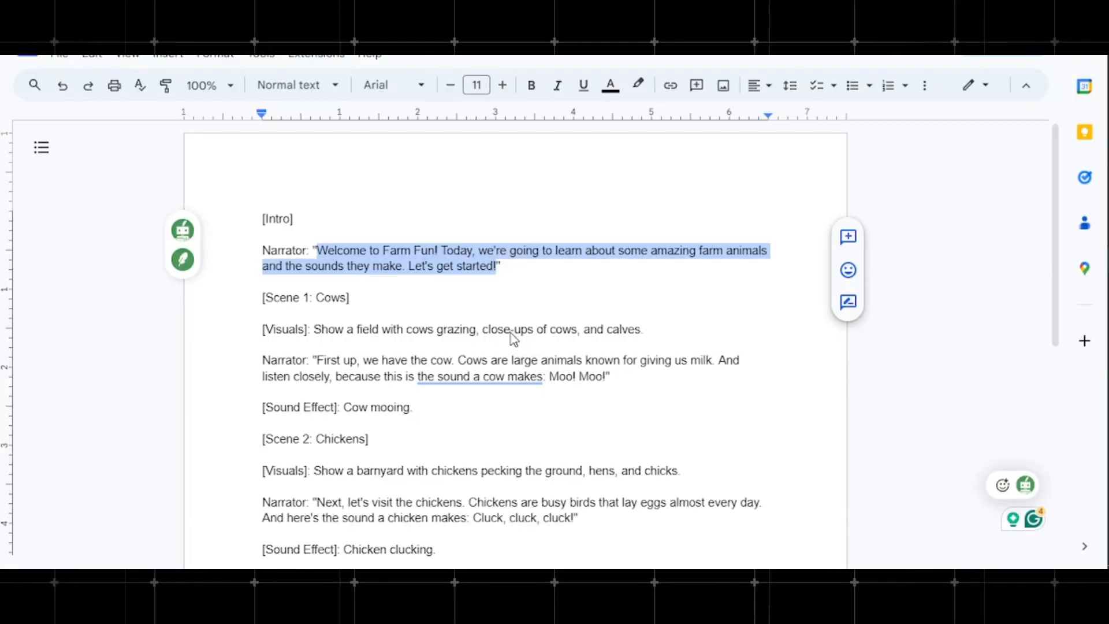
# Step: In the Google Docs script, select the narrator's quoted lines for the cow scene and the chicken scene, one after the other
pyautogui.moveTo(317, 359); pyautogui.dragTo(606, 382)
pyautogui.click(743, 386)
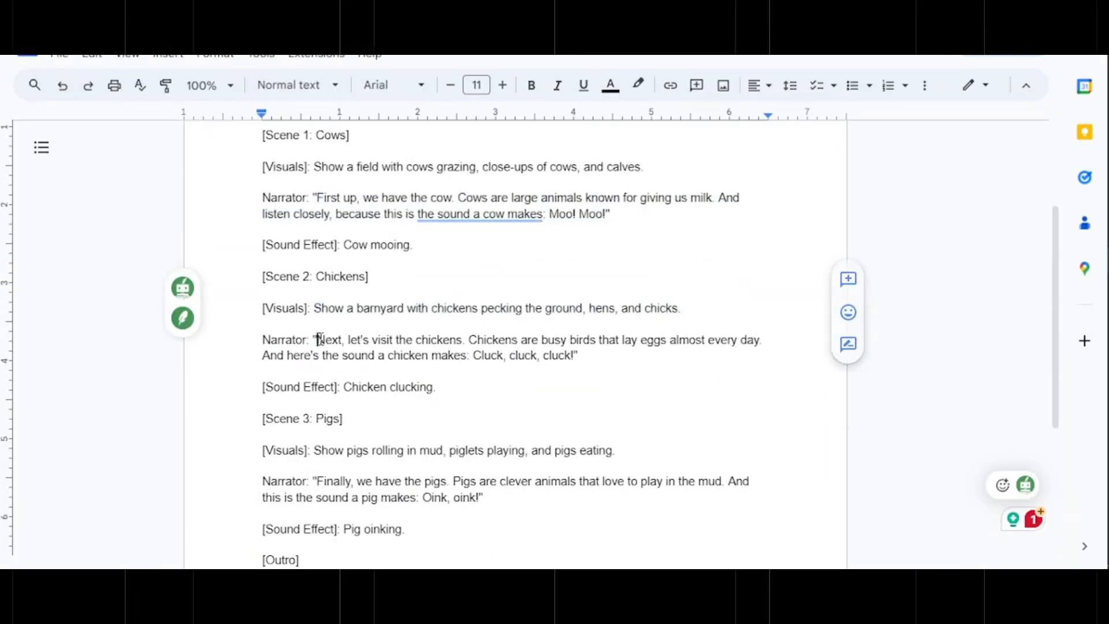
pyautogui.moveTo(317, 339); pyautogui.dragTo(575, 354)
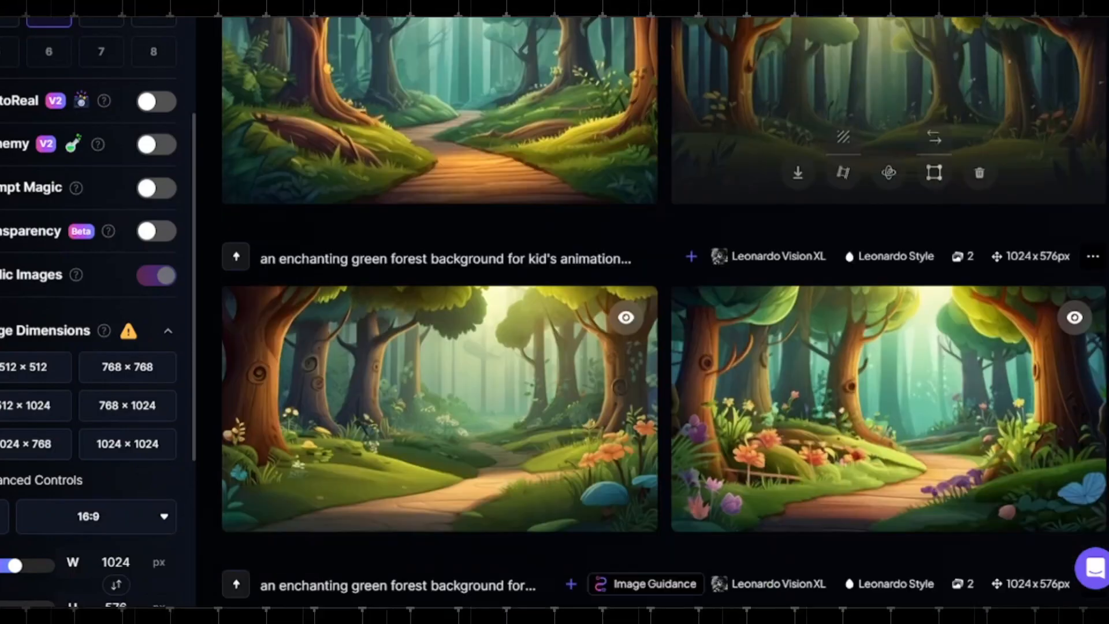
# Step: Look through the generated enchanting green forest background images in Leonardo and compare the variations
pyautogui.scroll(-2, 664, 306)
pyautogui.scroll(-6, 890, 243)
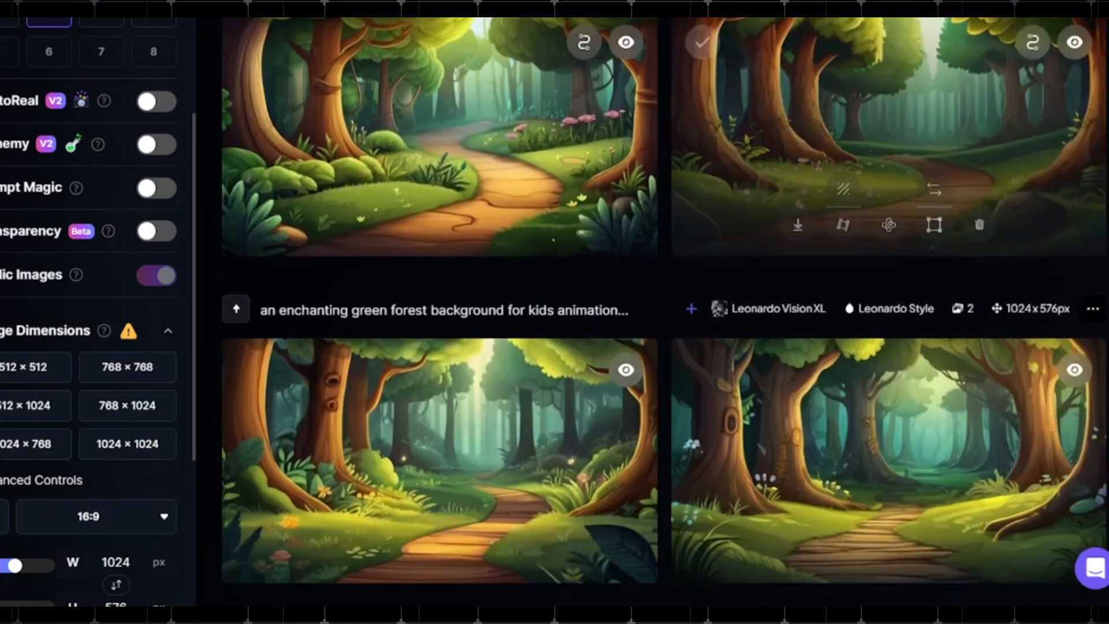
pyautogui.scroll(4, 889, 243)
pyautogui.scroll(3, 890, 404)
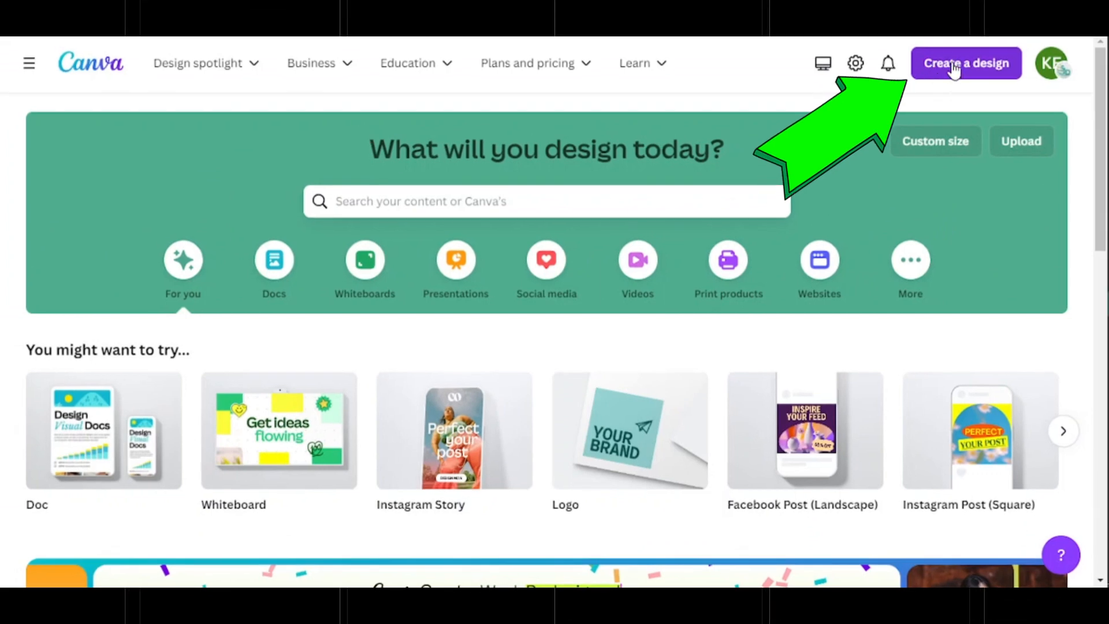
# Step: In Canva, create a new 1920 × 1080 px Video design
pyautogui.click(953, 63)
pyautogui.write('video')
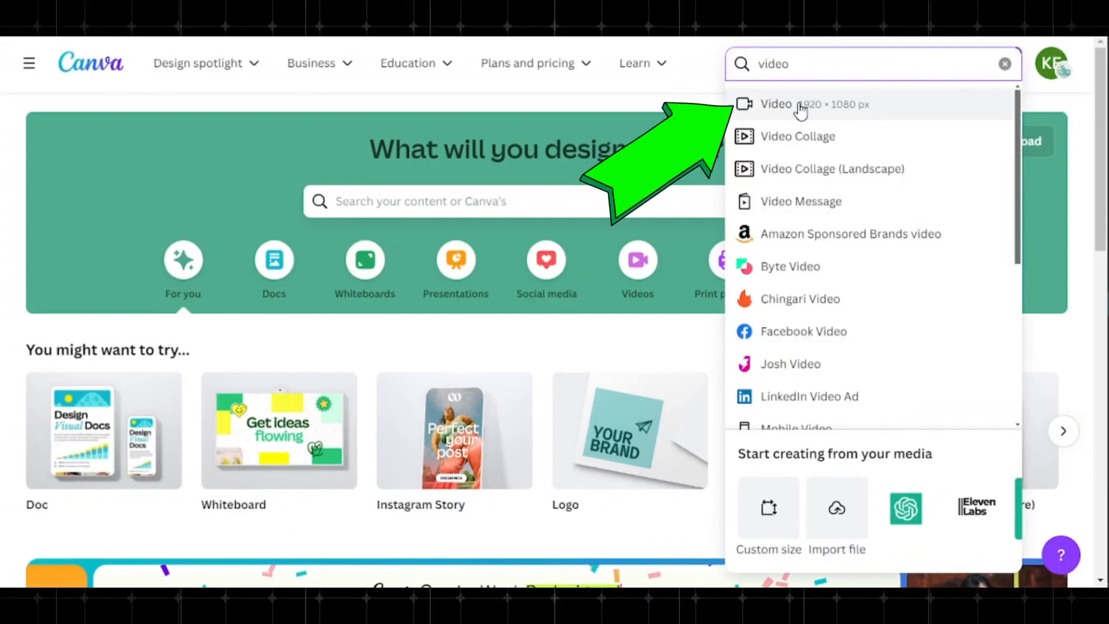
pyautogui.click(801, 110)
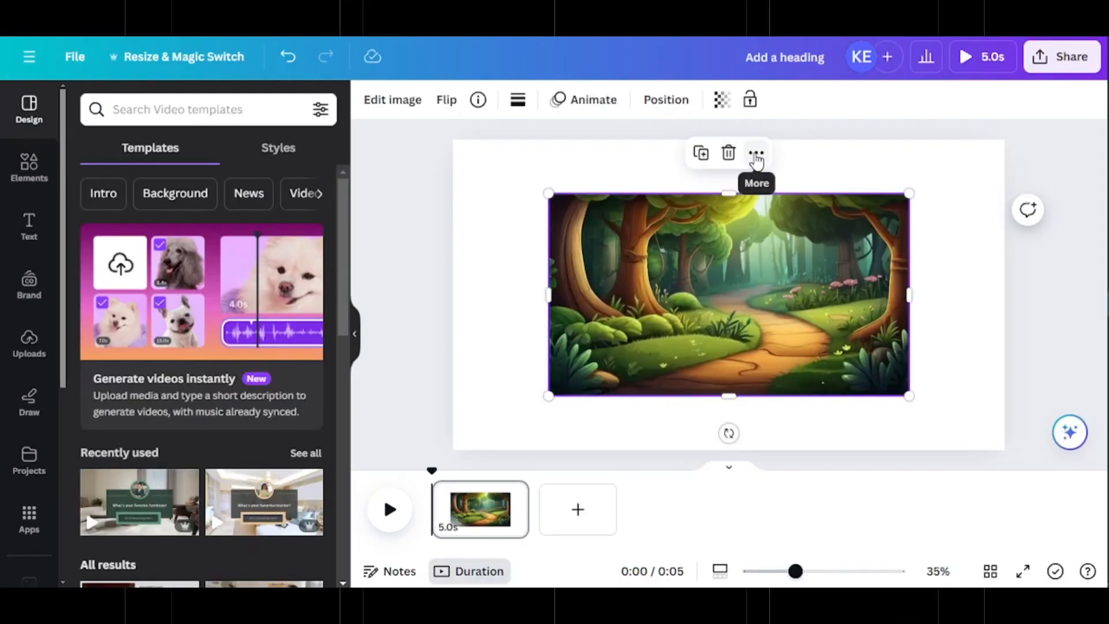
# Step: Set the forest path image as the background of the first page
pyautogui.click(757, 154)
pyautogui.click(830, 435)
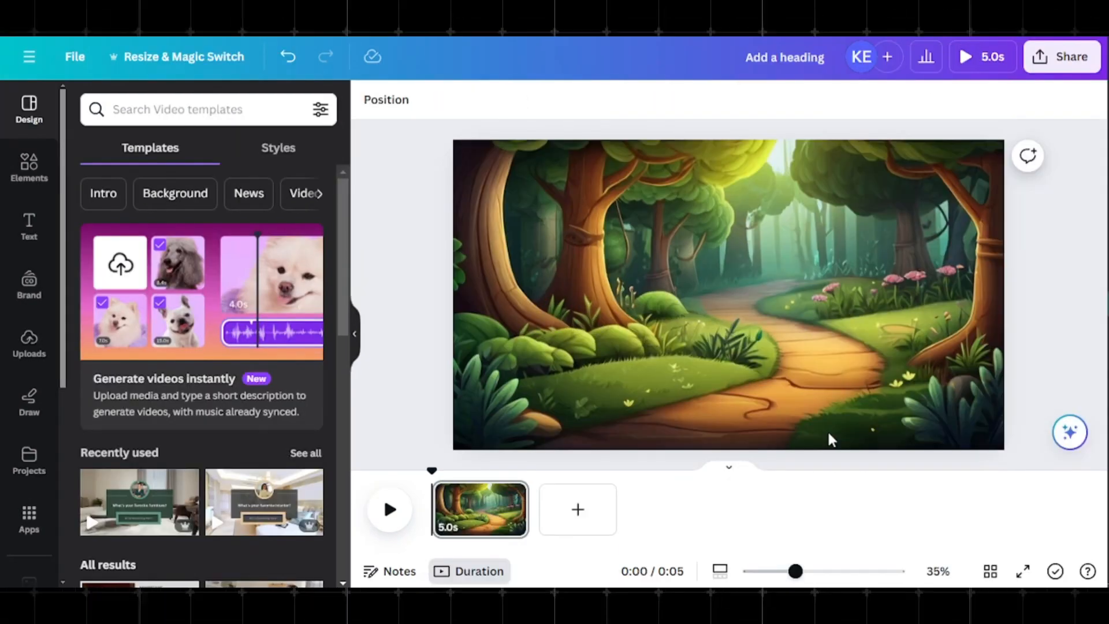
# Step: Add a heading to the forest page reading "Welcome to Forest Fun!"
pyautogui.click(29, 226)
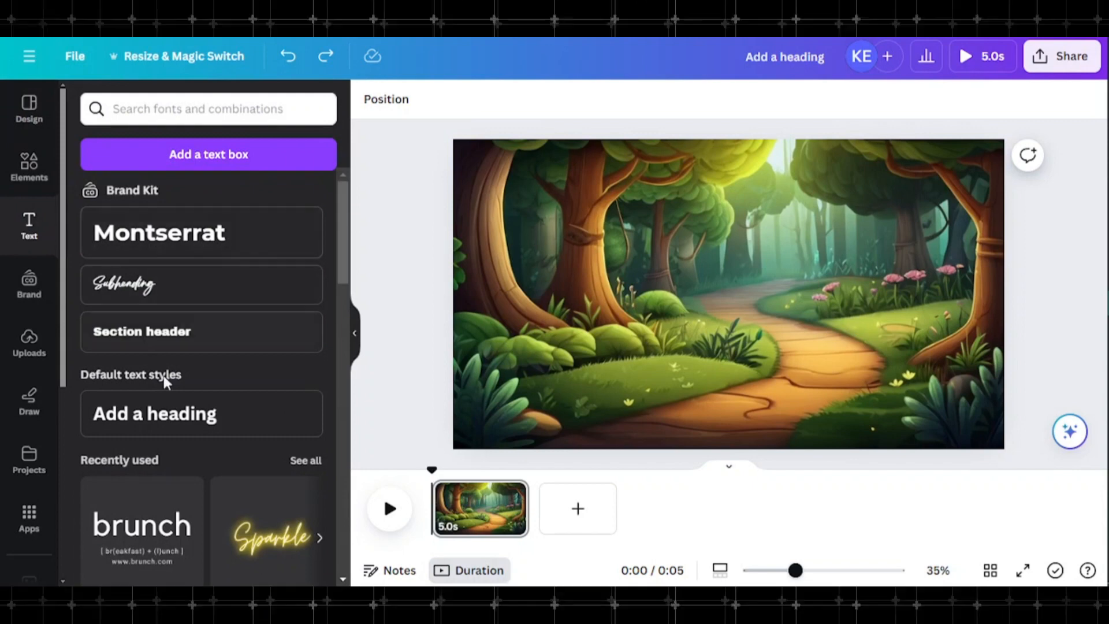
pyautogui.click(208, 415)
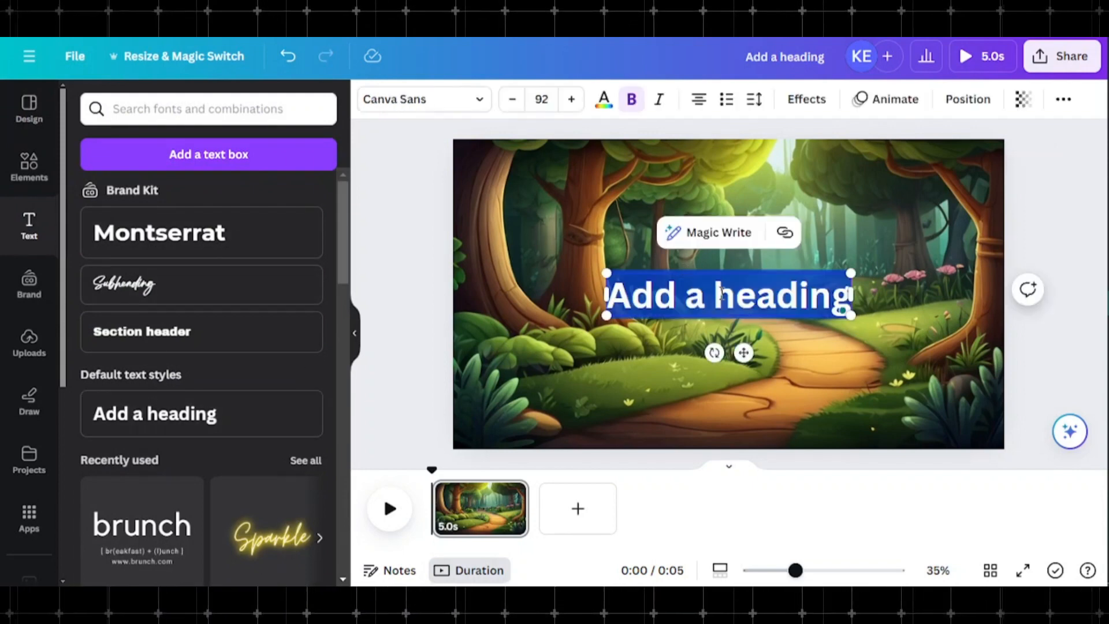
pyautogui.write('Welcome to Forest Fun!')
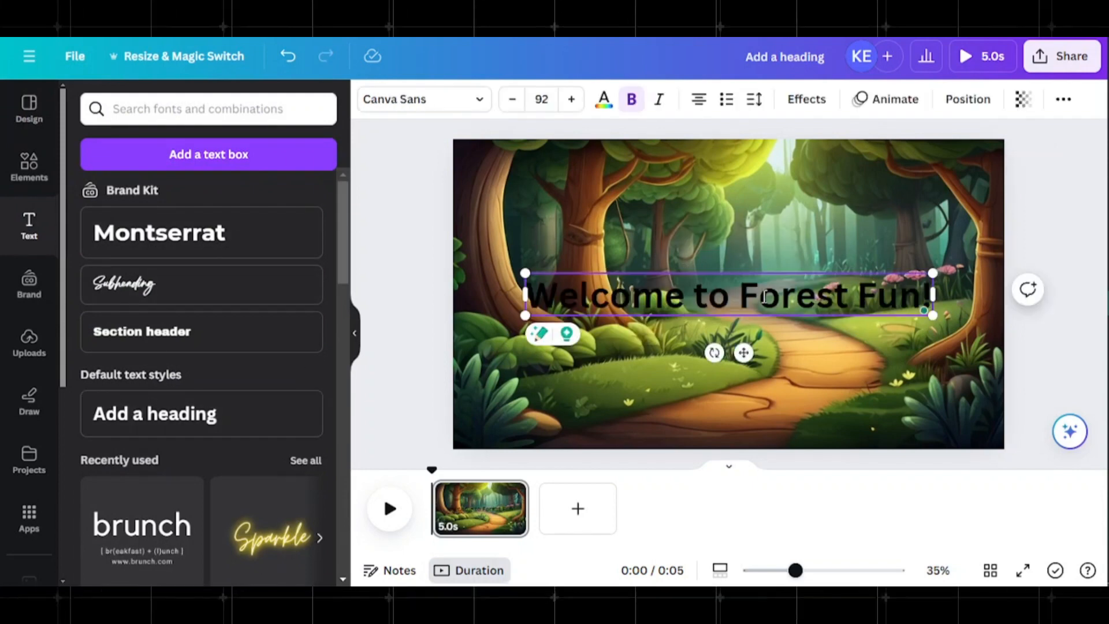
# Step: Split the title into two headings, keeping "Welcome" in the first and placing "to Forest Fun!" in a second one below it
pyautogui.click(202, 414)
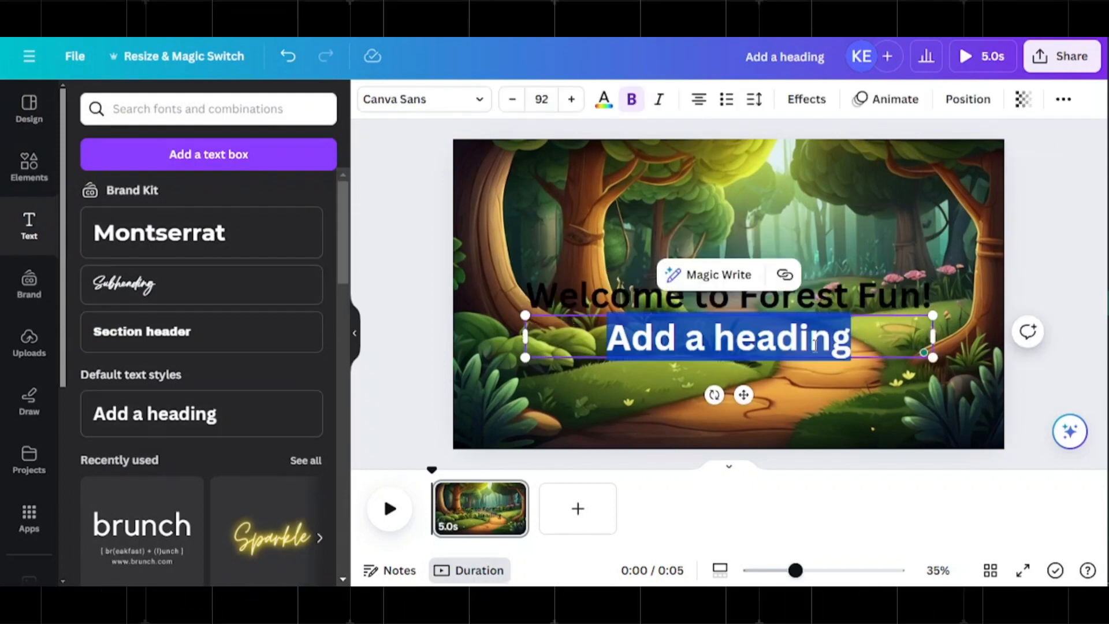
pyautogui.click(829, 308)
pyautogui.click(673, 294)
pyautogui.moveTo(694, 296); pyautogui.dragTo(963, 307)
pyautogui.hotkey('ctrl', 'c')
pyautogui.press('BackSpace')
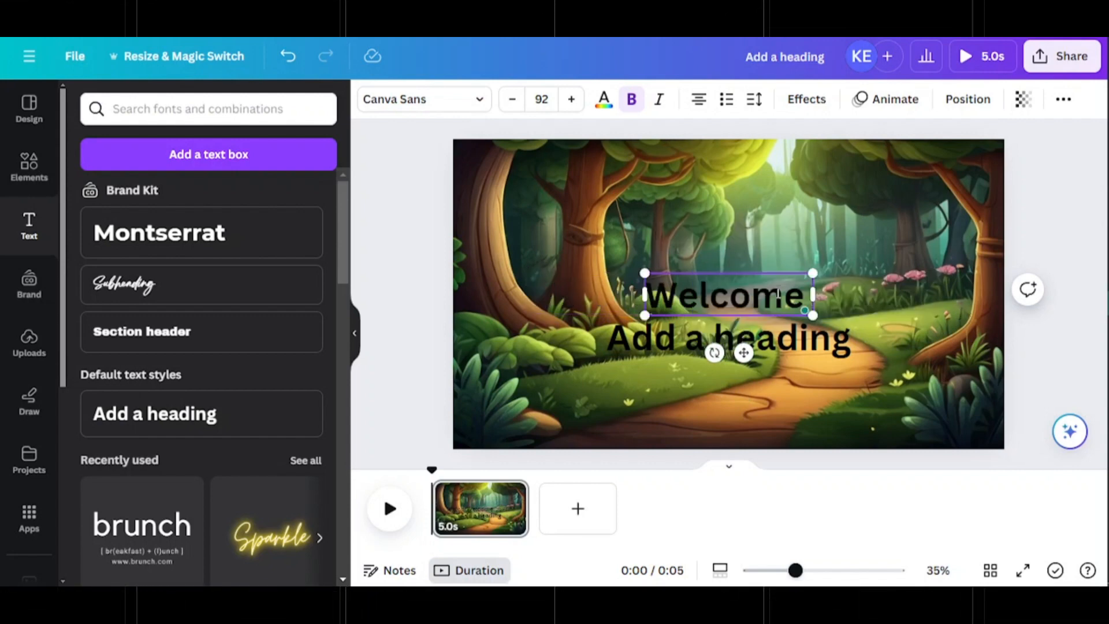
pyautogui.doubleClick(700, 345)
pyautogui.hotkey('ctrl', 'v')
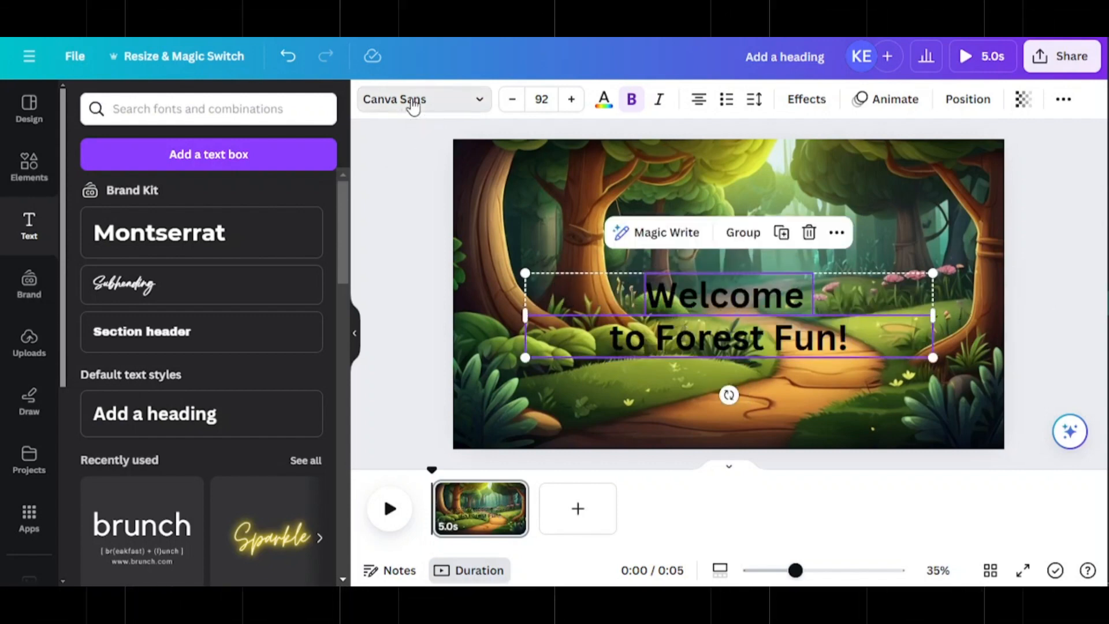
# Step: Format both title lines with the Blueberry font in white (#ffffff)
pyautogui.click(396, 100)
pyautogui.click(250, 143)
pyautogui.write('blue')
pyautogui.press('Return')
pyautogui.click(141, 231)
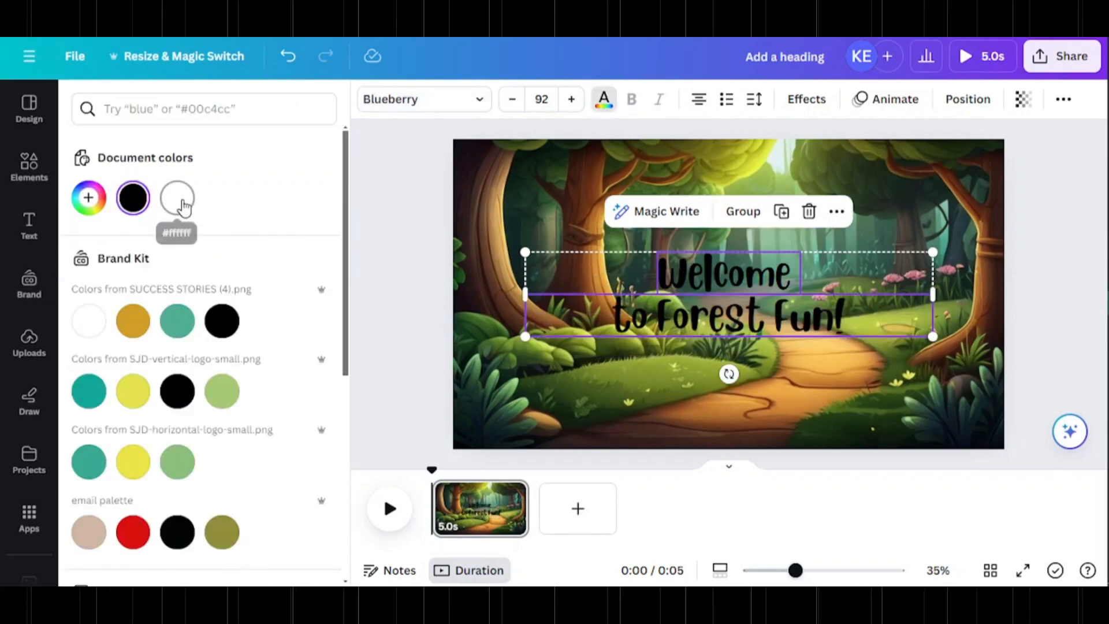
pyautogui.click(179, 199)
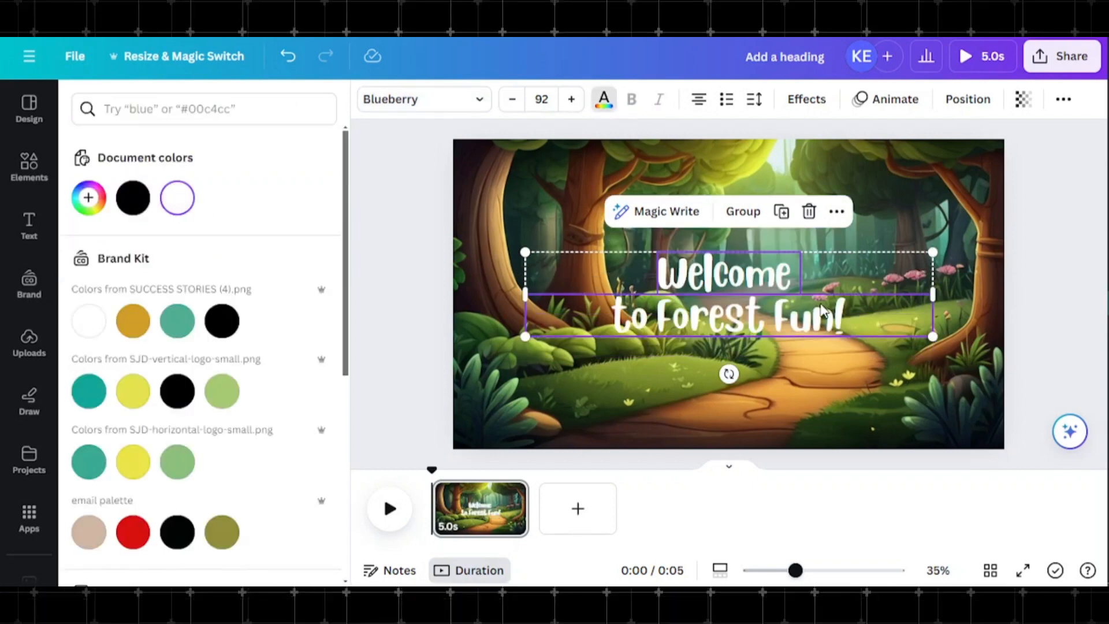
# Step: Apply the Shadow effect in black to both title lines and adjust the shadow's strength
pyautogui.click(807, 99)
pyautogui.click(209, 214)
pyautogui.scroll(-2, 179, 343)
pyautogui.click(315, 434)
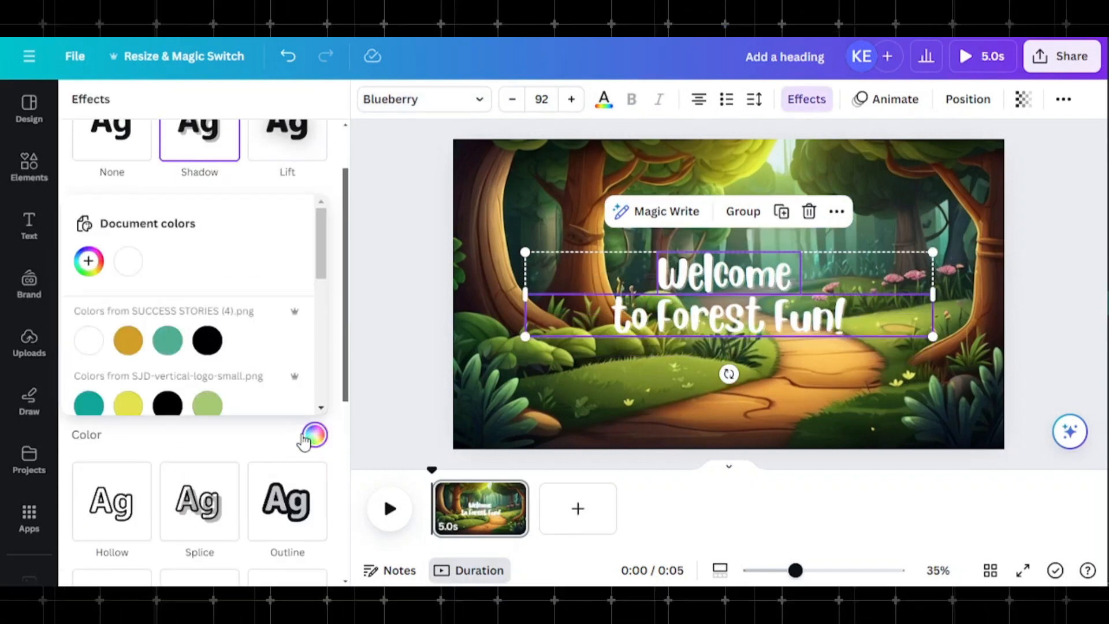
pyautogui.click(208, 339)
pyautogui.moveTo(159, 408); pyautogui.dragTo(352, 411)
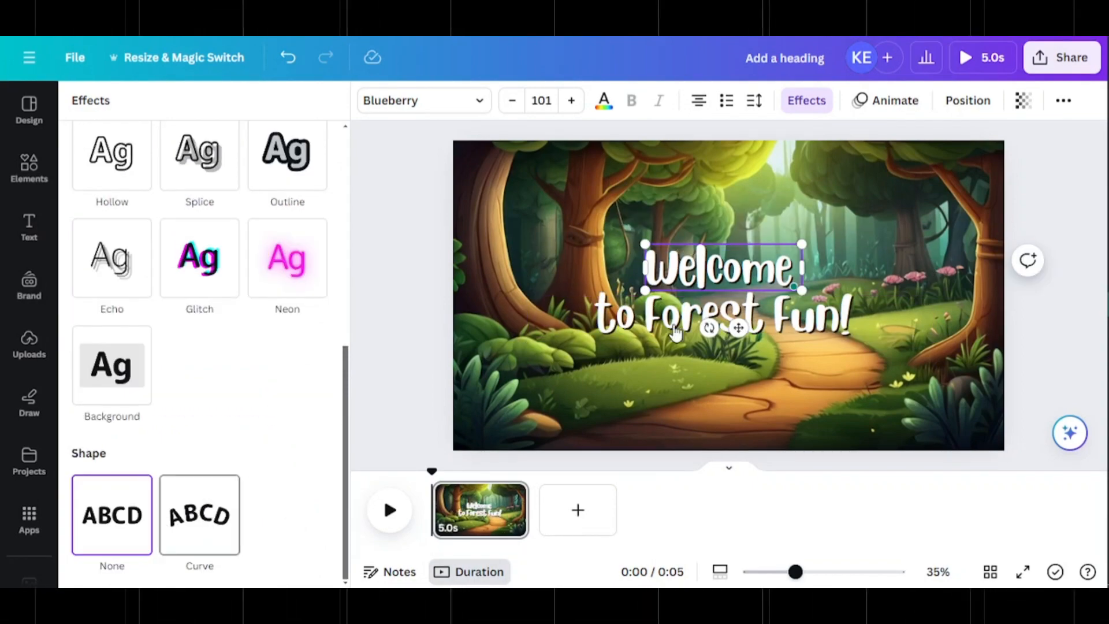
# Step: Curve the word "Welcome" into a gentle arch and enlarge it to font size 219 above the second title line
pyautogui.click(726, 298)
pyautogui.moveTo(732, 274); pyautogui.dragTo(724, 245)
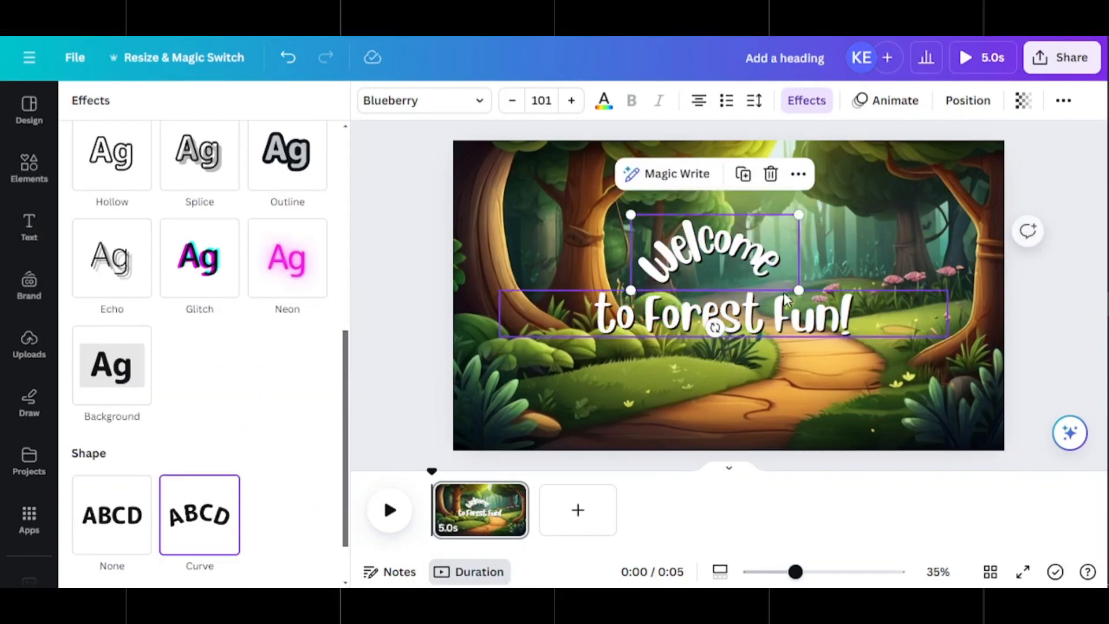
pyautogui.moveTo(799, 290); pyautogui.dragTo(983, 372)
pyautogui.moveTo(818, 259); pyautogui.dragTo(725, 203)
pyautogui.scroll(-3, 202, 405)
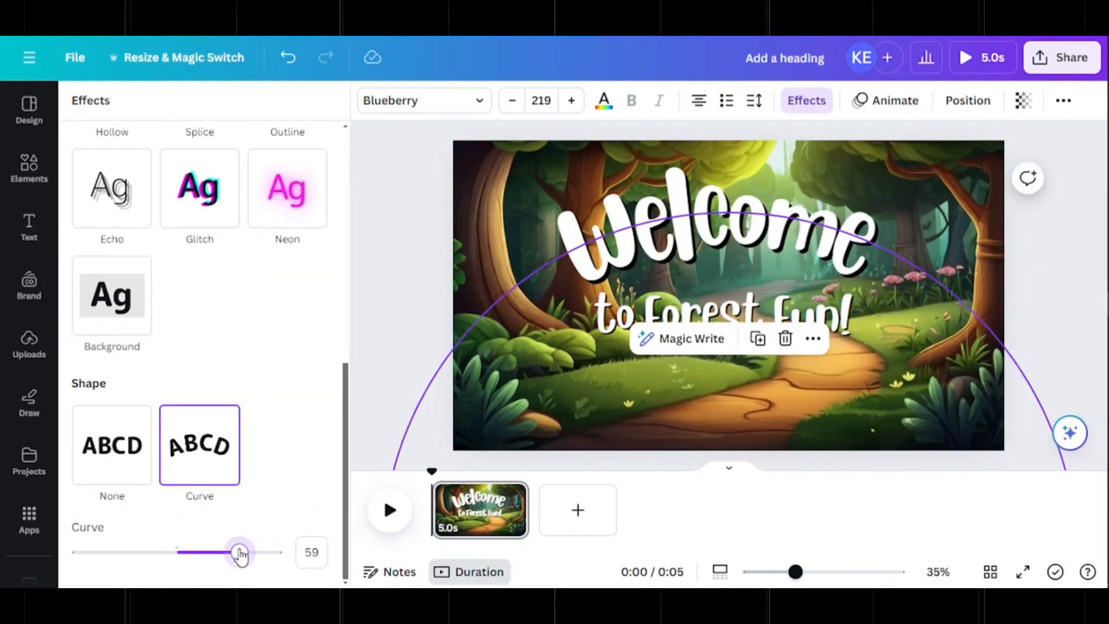
pyautogui.moveTo(241, 550); pyautogui.dragTo(234, 550)
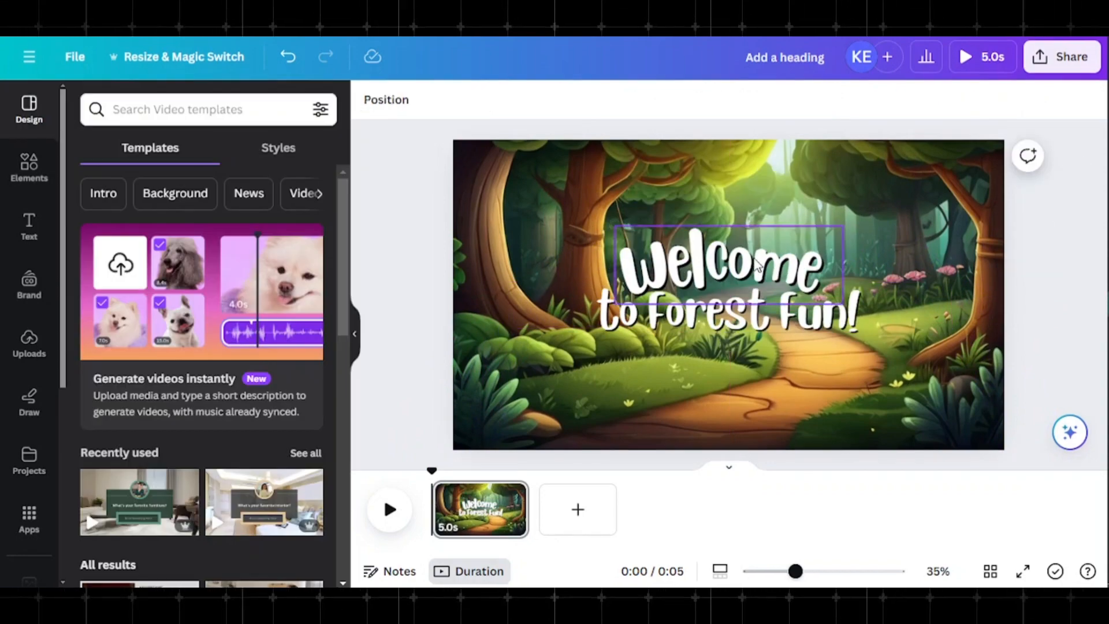
# Step: Apply the Photo Zoom animation to the forest background, set to animate on both enter and exit
pyautogui.click(584, 185)
pyautogui.click(582, 113)
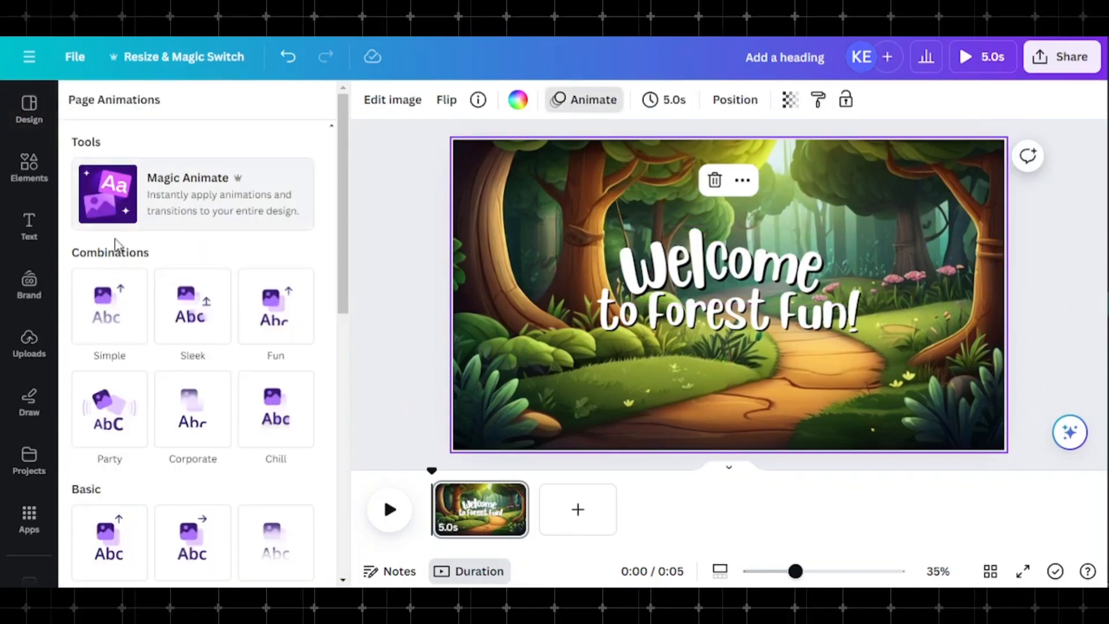
pyautogui.scroll(-10, 206, 312)
pyautogui.click(262, 520)
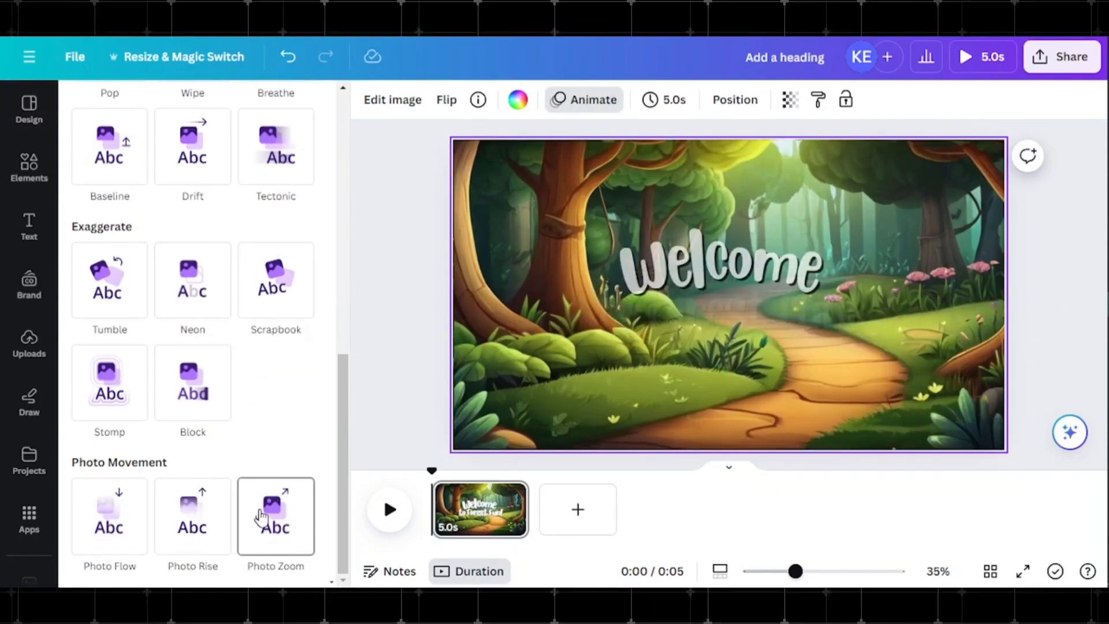
pyautogui.click(99, 464)
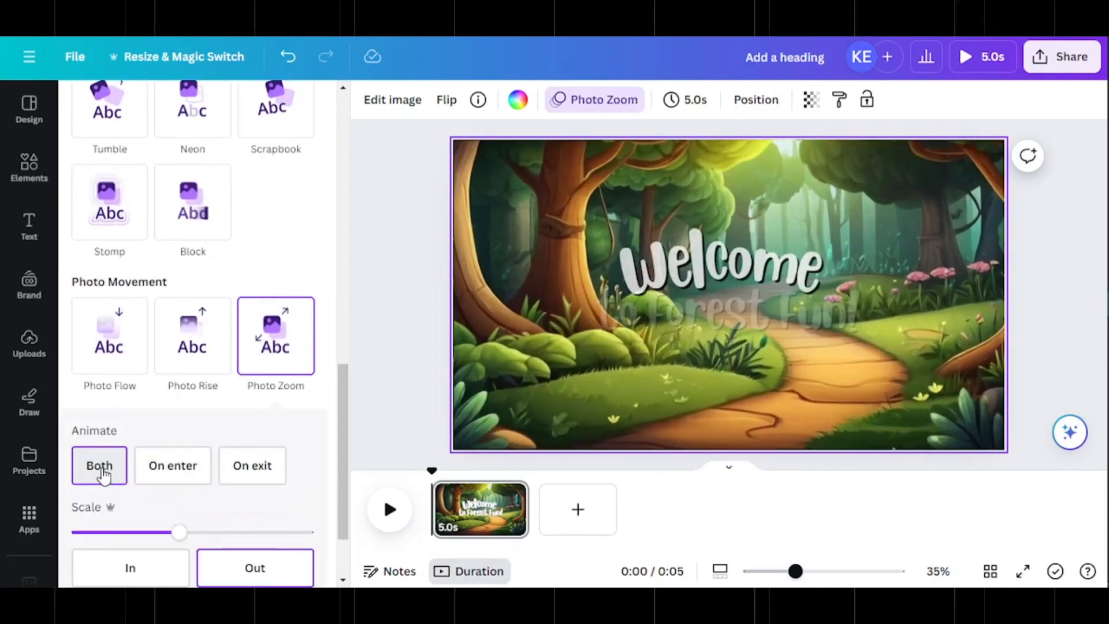
# Step: Apply a text animation to the "Welcome" and "to Forest Fun!" lines together
pyautogui.click(670, 320)
pyautogui.keyDown('shift'); pyautogui.click(670, 320); pyautogui.keyUp('shift')
pyautogui.click(885, 100)
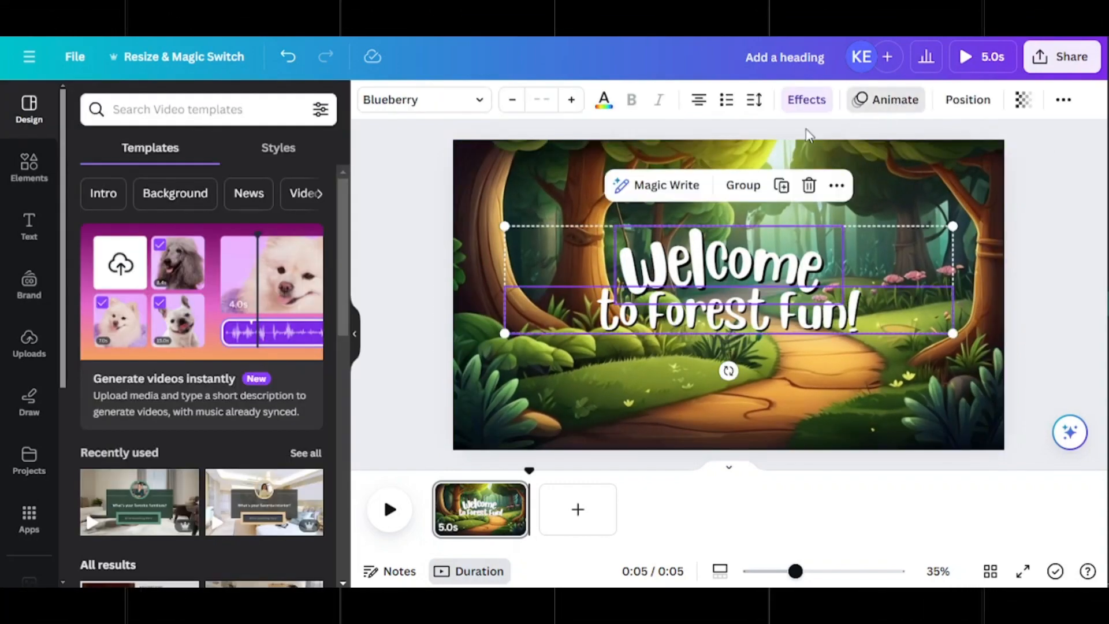
pyautogui.scroll(-8, 318, 328)
pyautogui.scroll(-4, 319, 330)
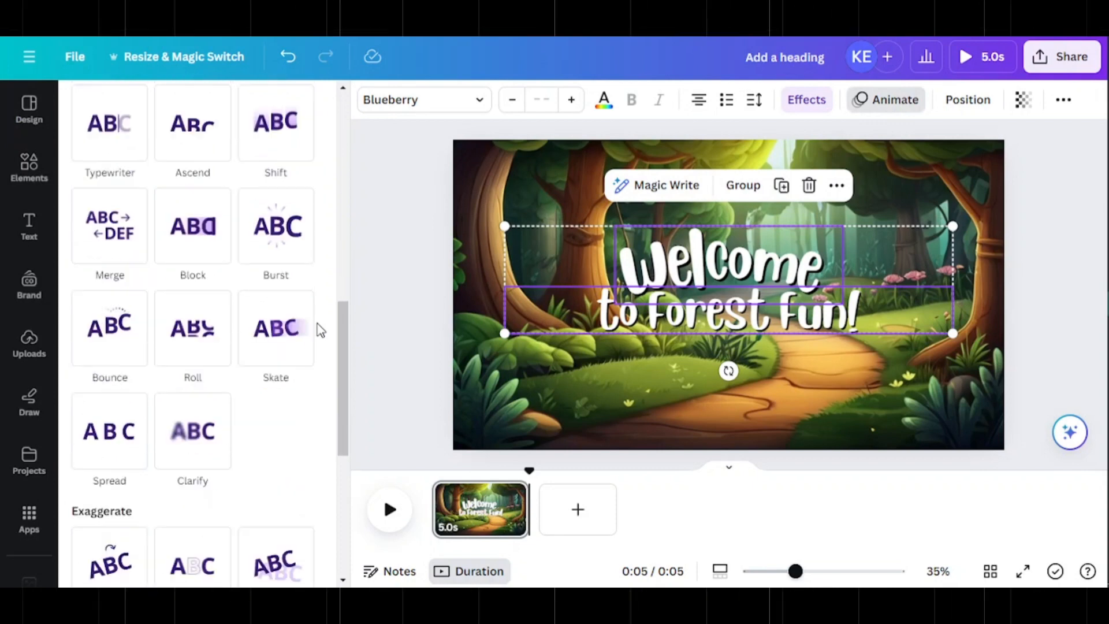
pyautogui.click(107, 281)
pyautogui.click(99, 406)
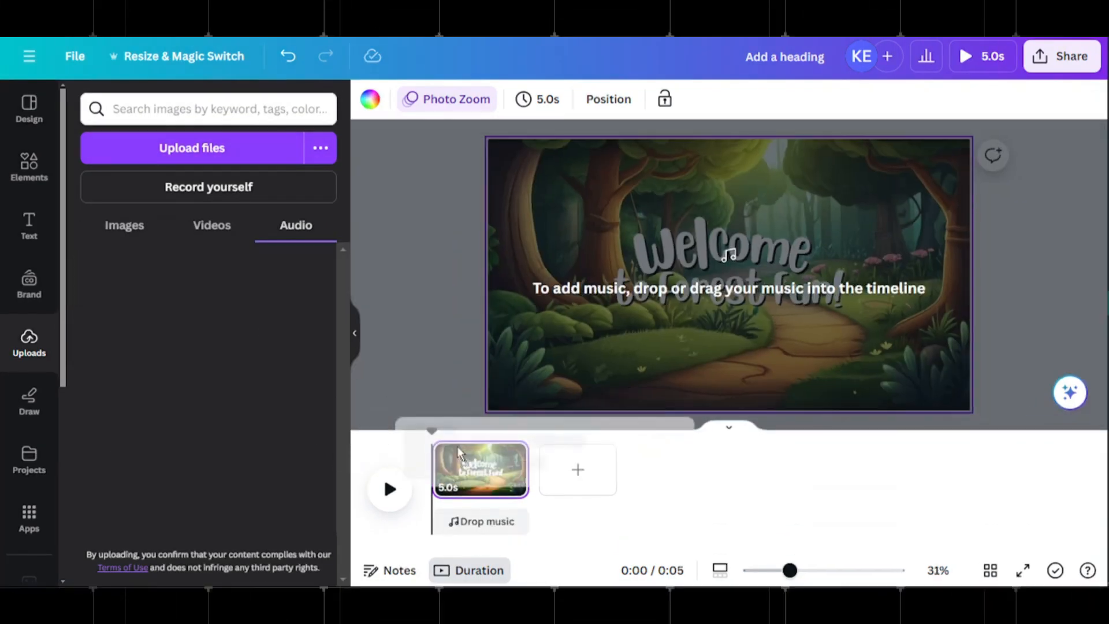
# Step: Add the music track "Girasol - Quincas Moreira.mp3" to the timeline under the first page and preview the playback
pyautogui.moveTo(383, 474); pyautogui.dragTo(445, 522)
pyautogui.click(390, 489)
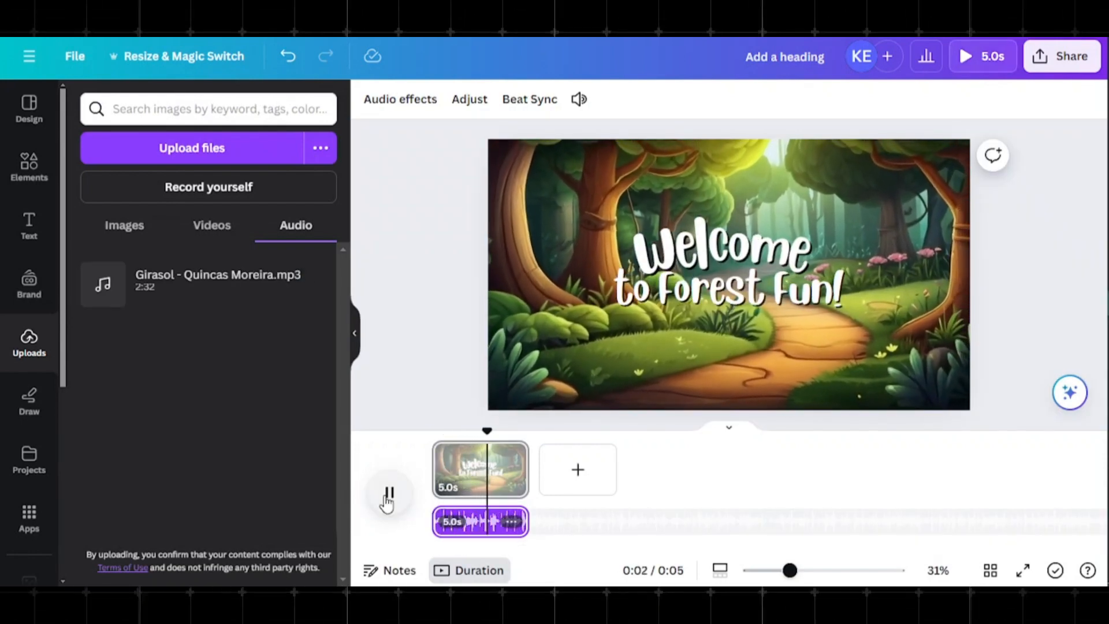
pyautogui.click(387, 496)
# Step: Add a second page to the video and set the forest path image as its background
pyautogui.click(607, 484)
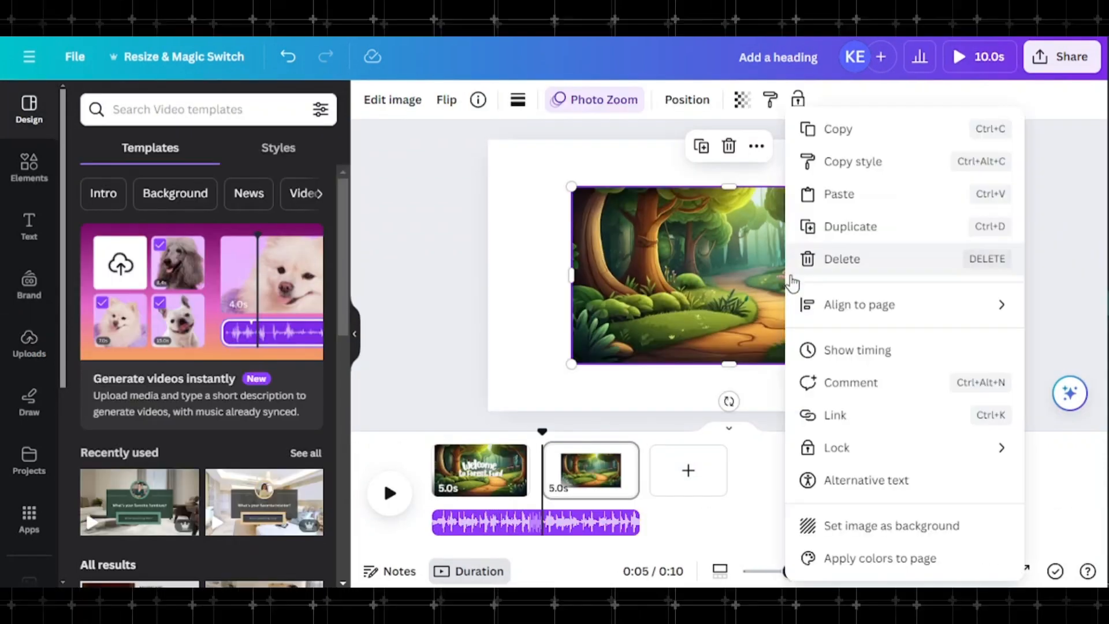
pyautogui.click(864, 526)
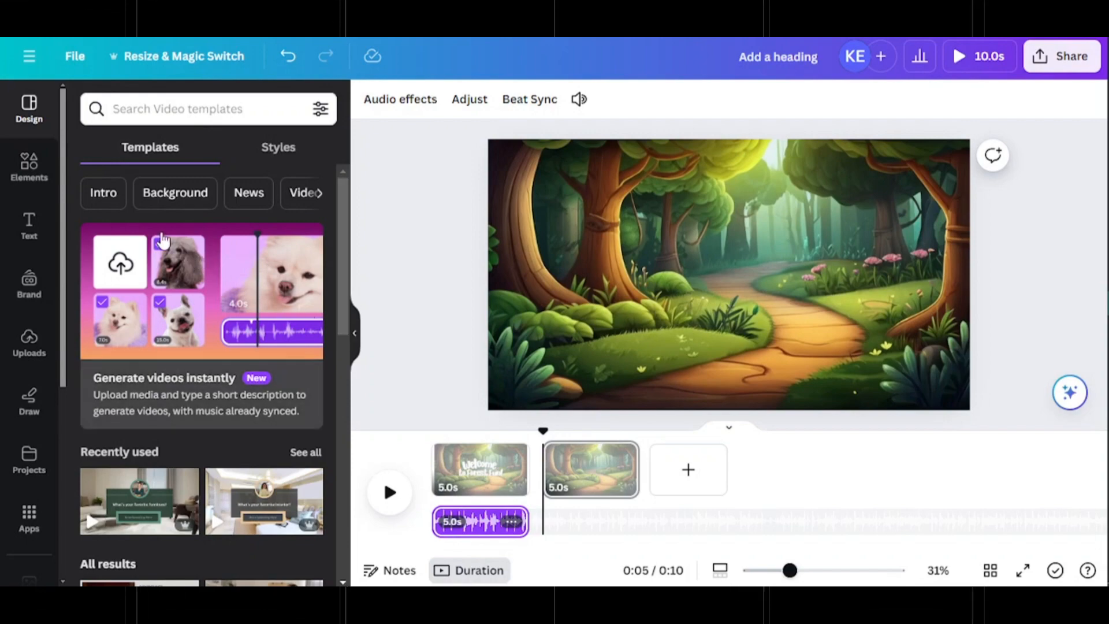
# Step: Search the graphics for "animated monkey" and place the hanging monkey near the upper-right tree of the second page
pyautogui.click(30, 166)
pyautogui.click(146, 108)
pyautogui.write('animated monkey')
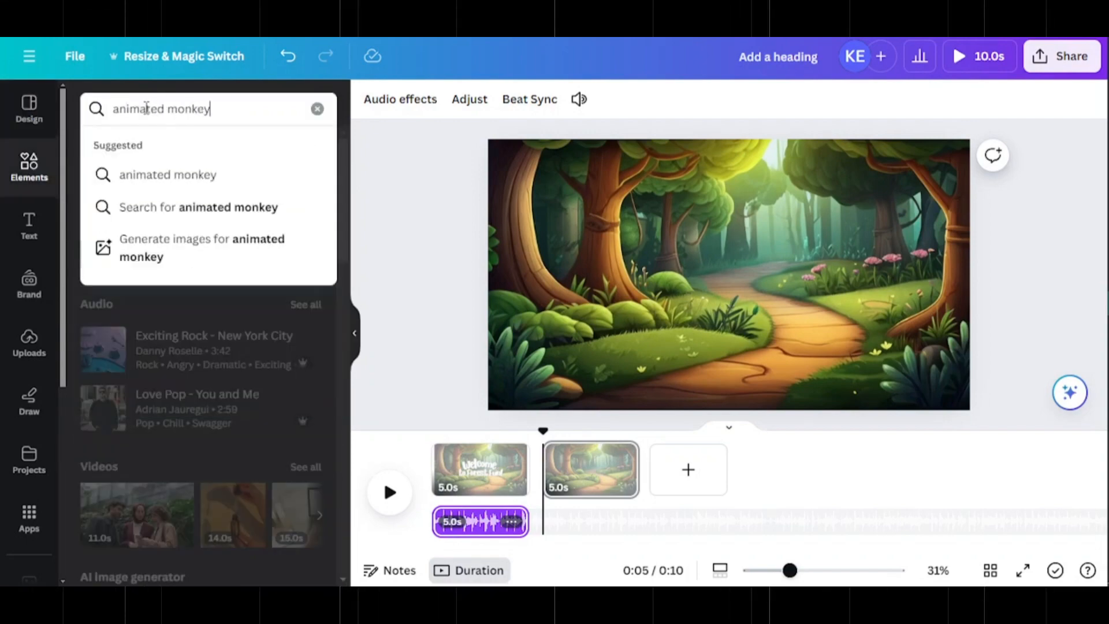
pyautogui.press('Return')
pyautogui.click(139, 146)
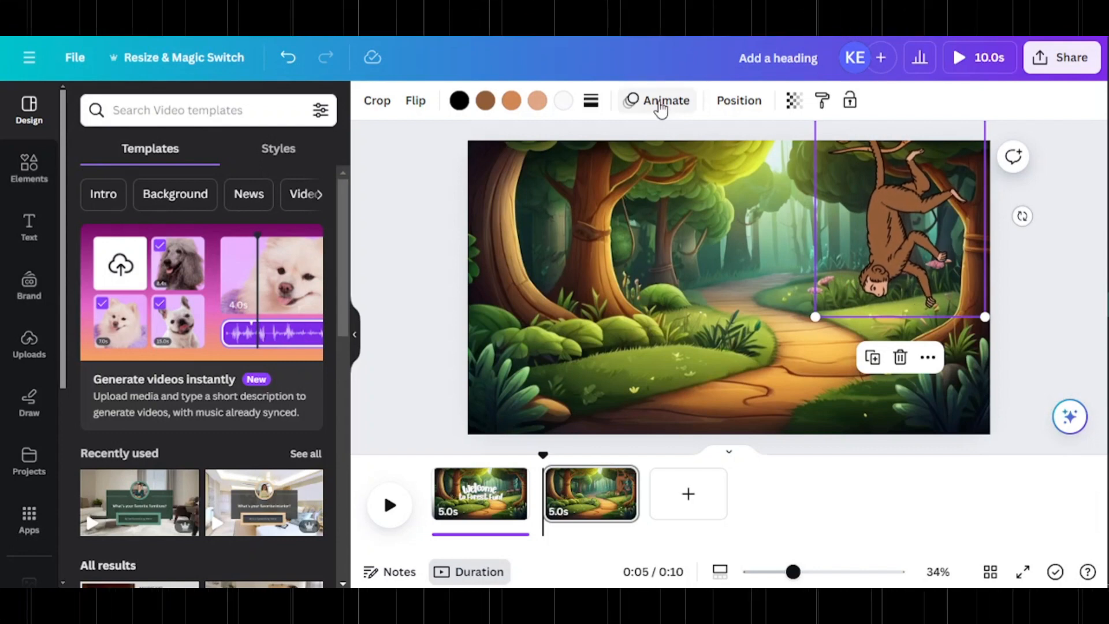
# Step: Create a custom animation that moves the monkey vertically along a path, with the Steady movement style
pyautogui.click(660, 104)
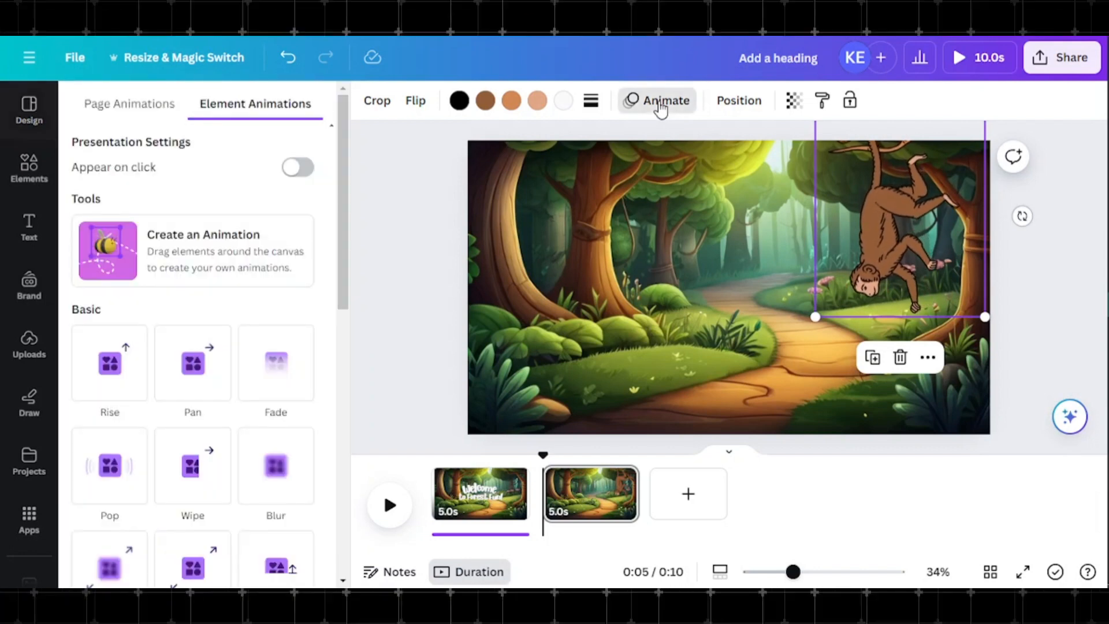
pyautogui.moveTo(909, 281)
pyautogui.mouseDown()
pyautogui.moveTo(914, 200)
pyautogui.moveTo(913, 306)
pyautogui.mouseUp()
pyautogui.click(292, 241)
pyautogui.click(306, 174)
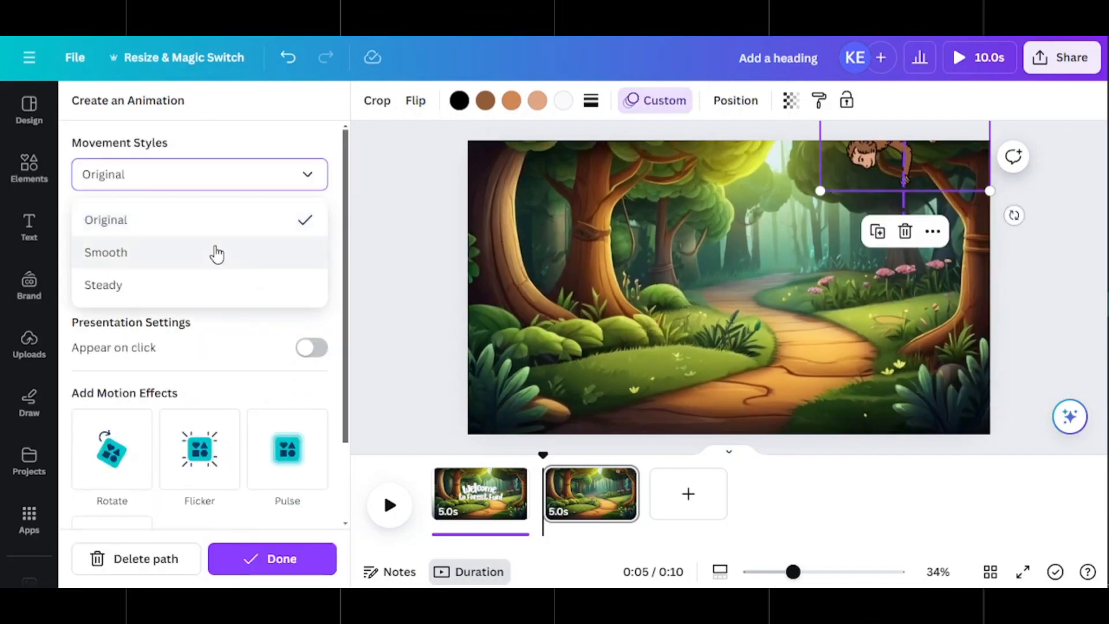
pyautogui.click(216, 285)
pyautogui.moveTo(195, 269); pyautogui.dragTo(289, 280)
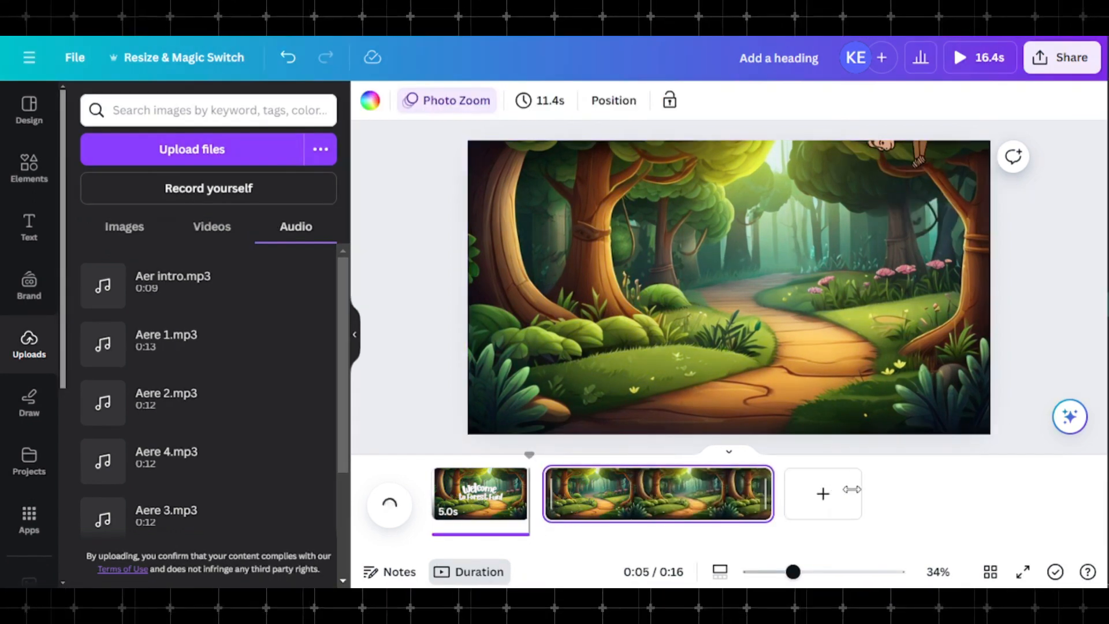
# Step: Extend the second page to 31.7 s and add the voice-over "Aer intro.mp3" beneath its start
pyautogui.moveTo(772, 494); pyautogui.dragTo(1034, 491)
pyautogui.moveTo(179, 295); pyautogui.dragTo(516, 490)
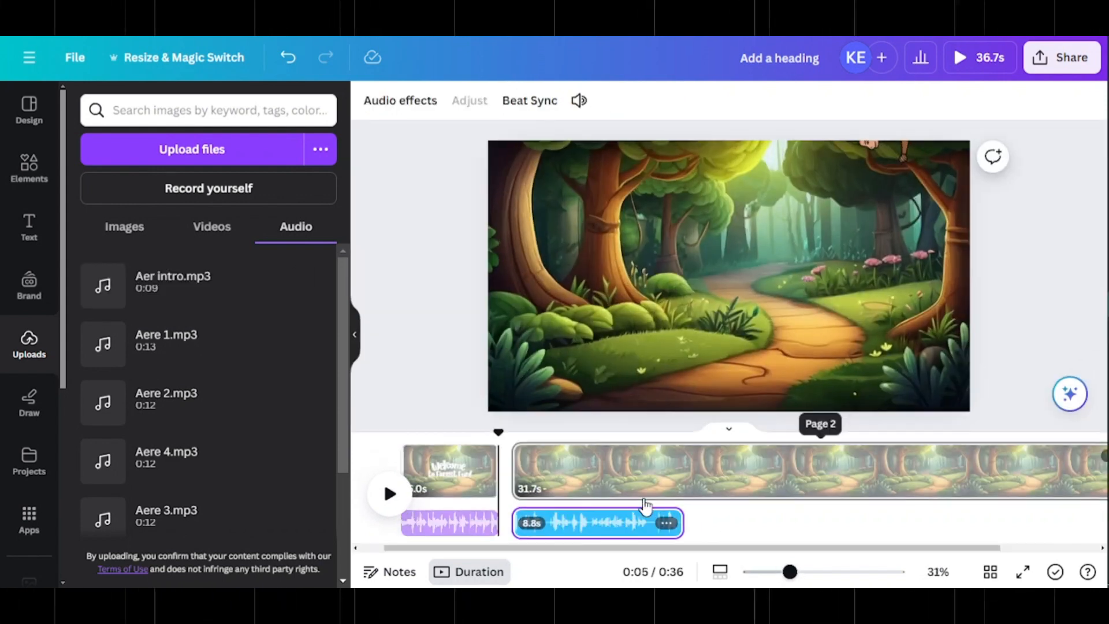
# Step: Show the monkey's timing on the timeline and shift the intro voice-over to start slightly after the second page begins
pyautogui.click(886, 168)
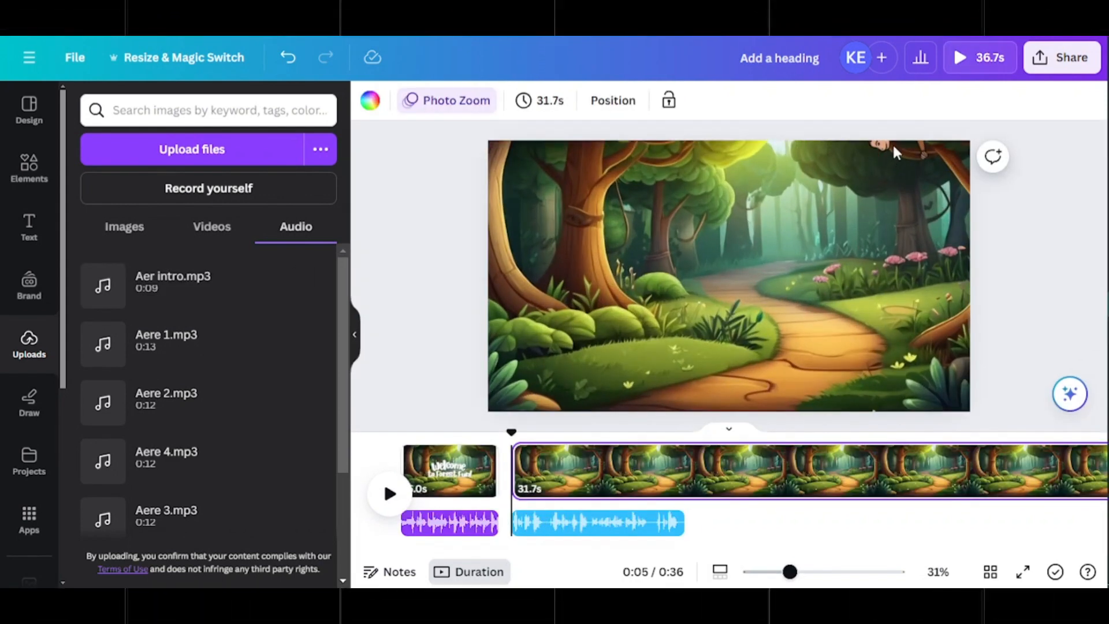
pyautogui.rightClick(895, 152)
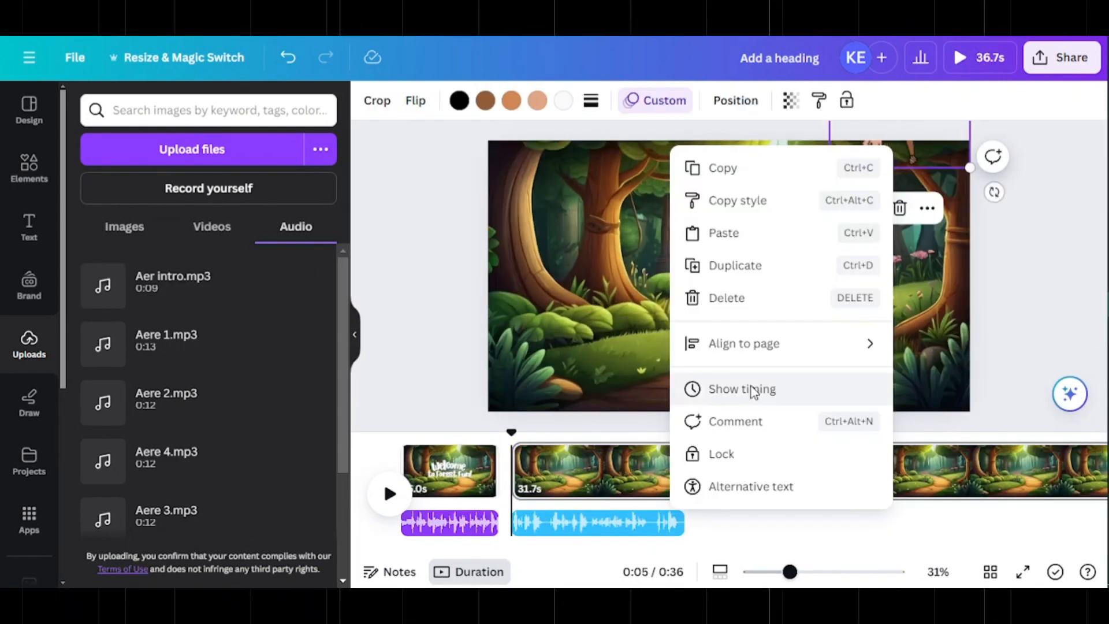
pyautogui.click(754, 390)
pyautogui.moveTo(595, 527); pyautogui.dragTo(613, 527)
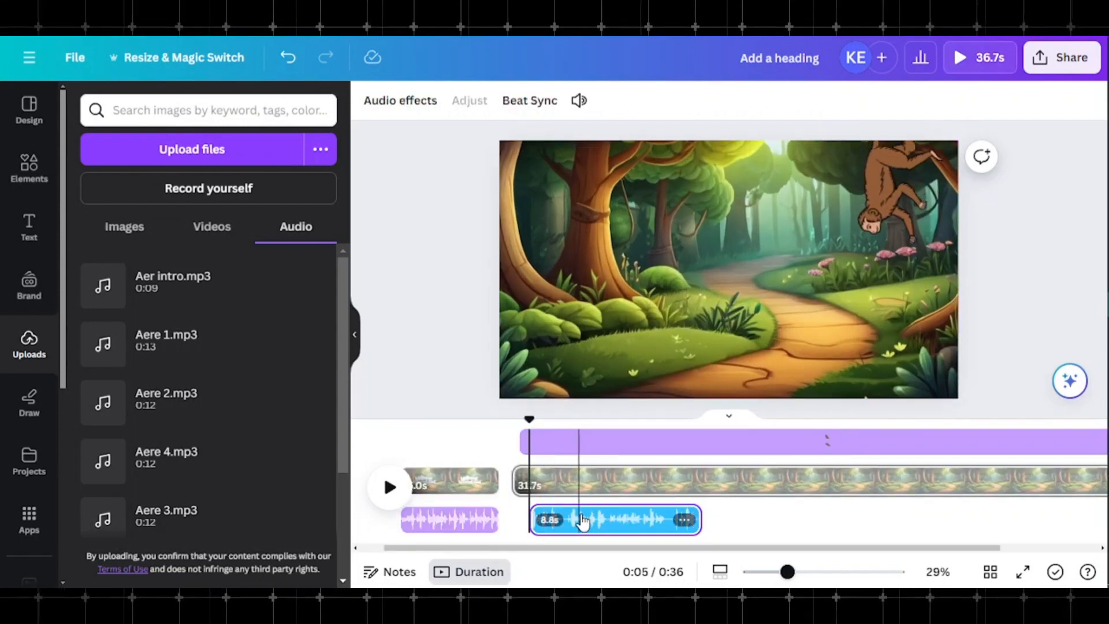
# Step: Add the voice-over "Aere 1.mp3" after the intro clip, preview the playback and adjust the new clip's start
pyautogui.moveTo(144, 341); pyautogui.dragTo(757, 496)
pyautogui.press('space')
pyautogui.press('space')
pyautogui.moveTo(860, 520); pyautogui.dragTo(847, 518)
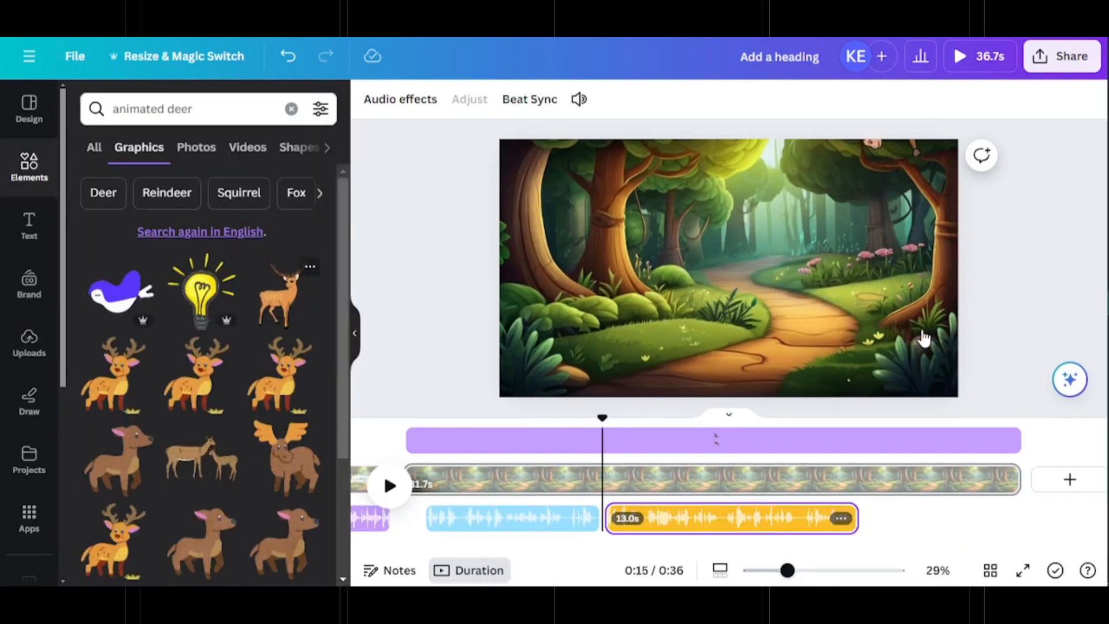
# Step: Add the standing antlered deer from the "animated deer" graphics to the second page
pyautogui.click(280, 292)
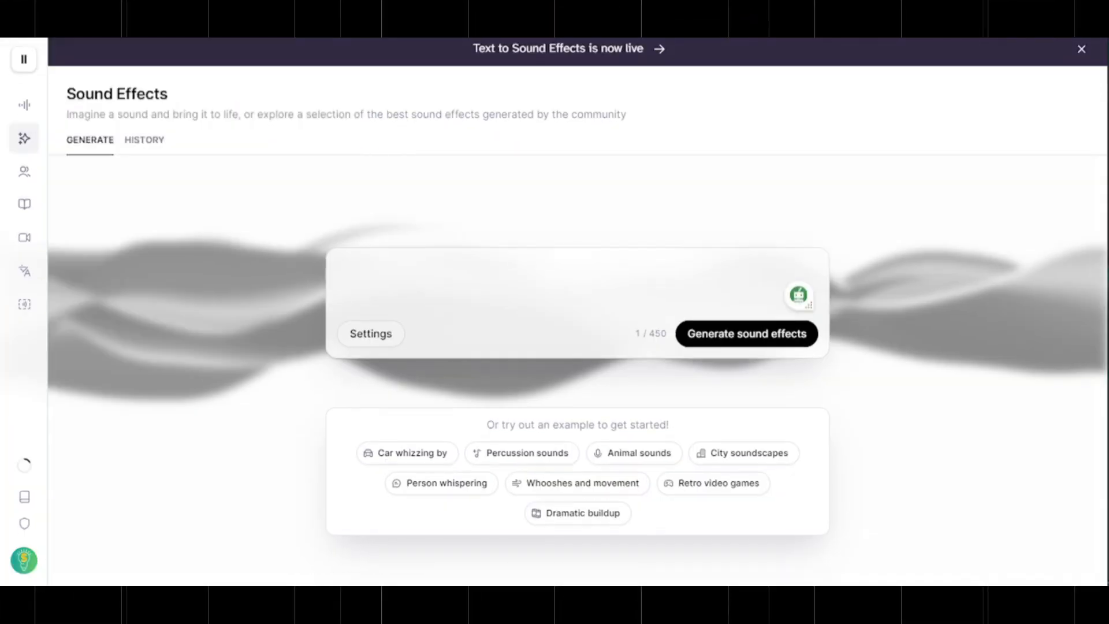
# Step: Switch to the Sound Effects generator, generate the sound effect "Deer bleating" and download it
pyautogui.moveTo(421, 306); pyautogui.dragTo(354, 316)
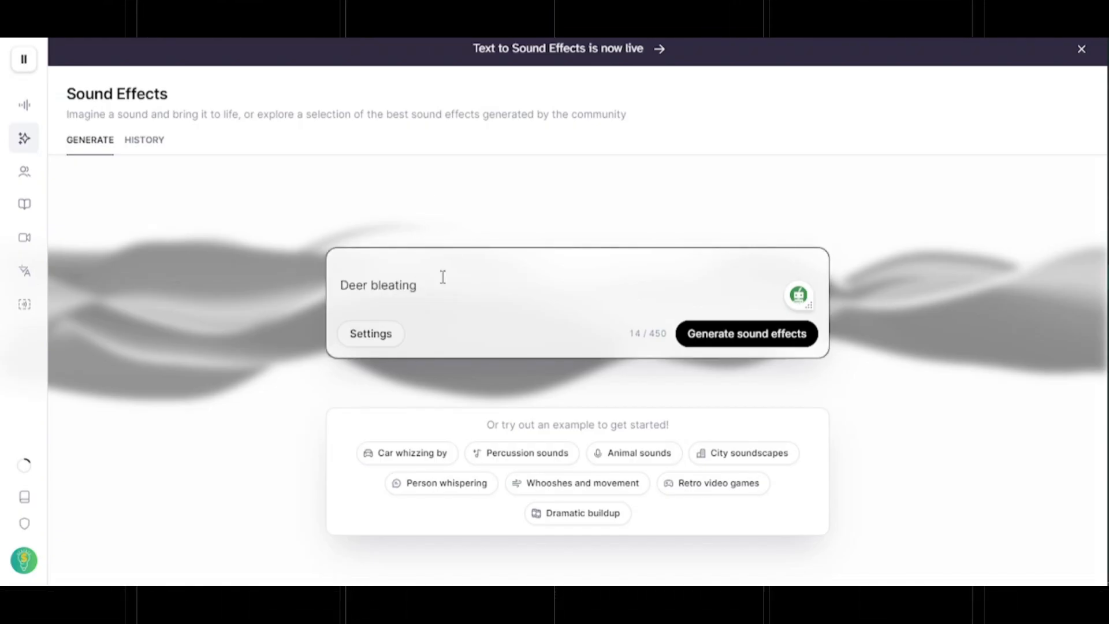
pyautogui.click(729, 341)
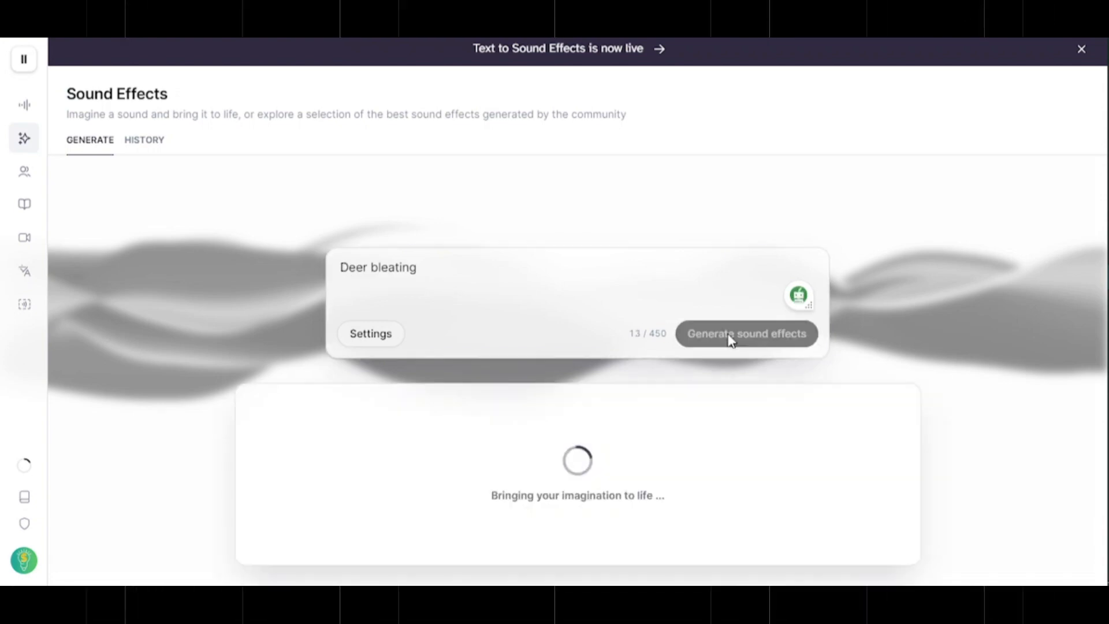
pyautogui.click(849, 379)
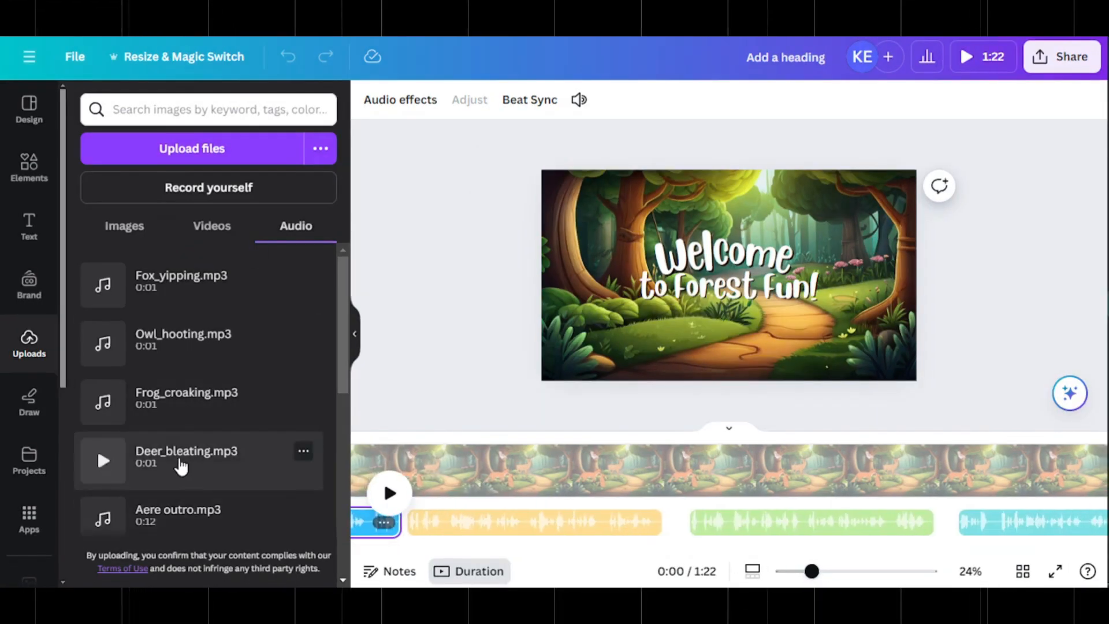
# Step: Insert Deer_bleating.mp3, Owl_hooting.mp3 and Fox_yipping.mp3 into the gaps after the matching voice-over clips on the timeline
pyautogui.moveTo(179, 482); pyautogui.dragTo(669, 509)
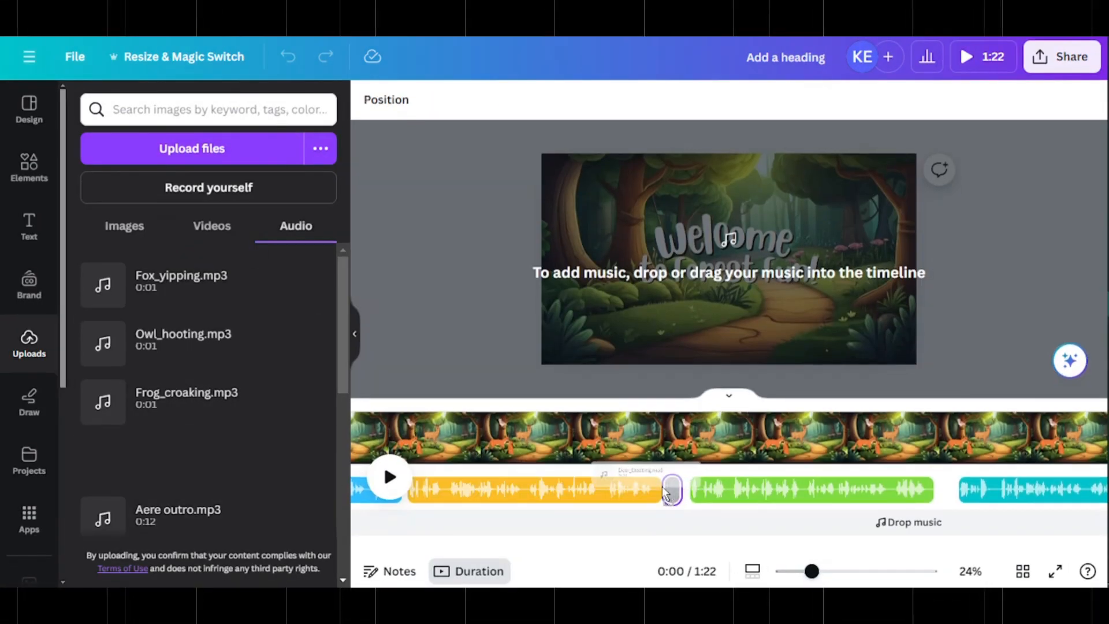
pyautogui.moveTo(173, 344)
pyautogui.mouseDown()
pyautogui.moveTo(872, 430)
pyautogui.moveTo(942, 508)
pyautogui.mouseUp()
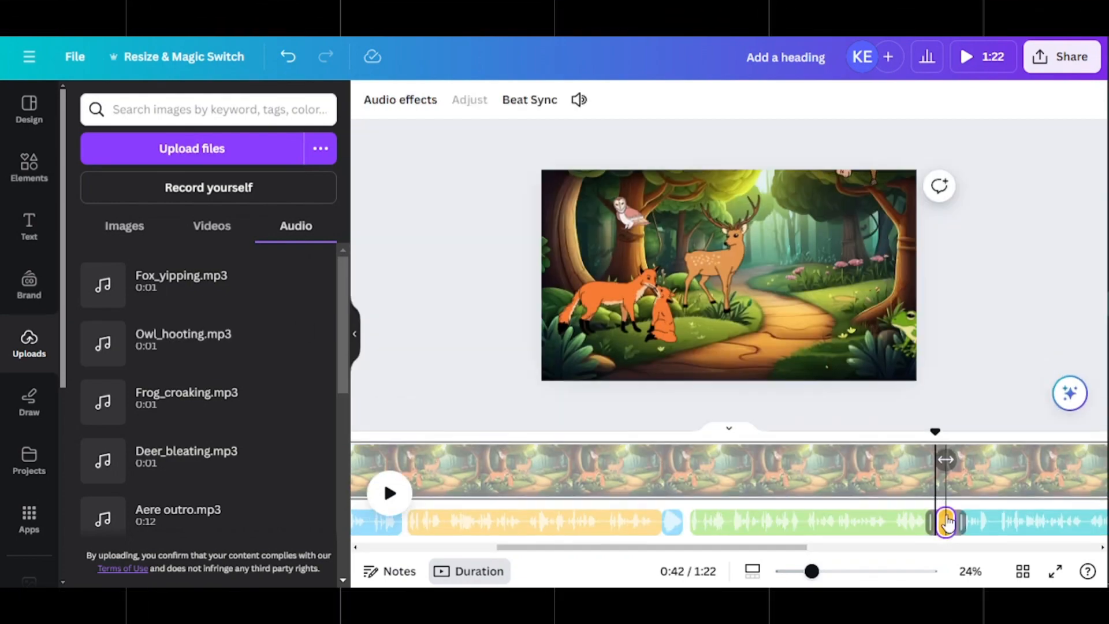
pyautogui.moveTo(103, 285); pyautogui.dragTo(1015, 520)
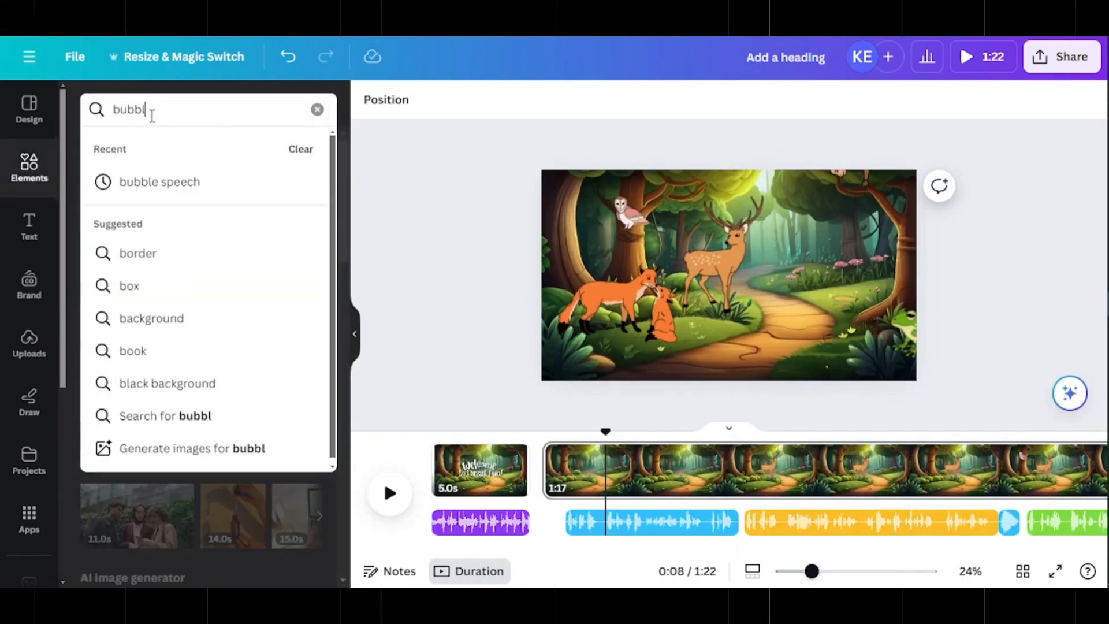
# Step: Search for "bubble speech", add a white oval speech bubble, flip it vertically and place it below and beside the deer
pyautogui.write('e speech')
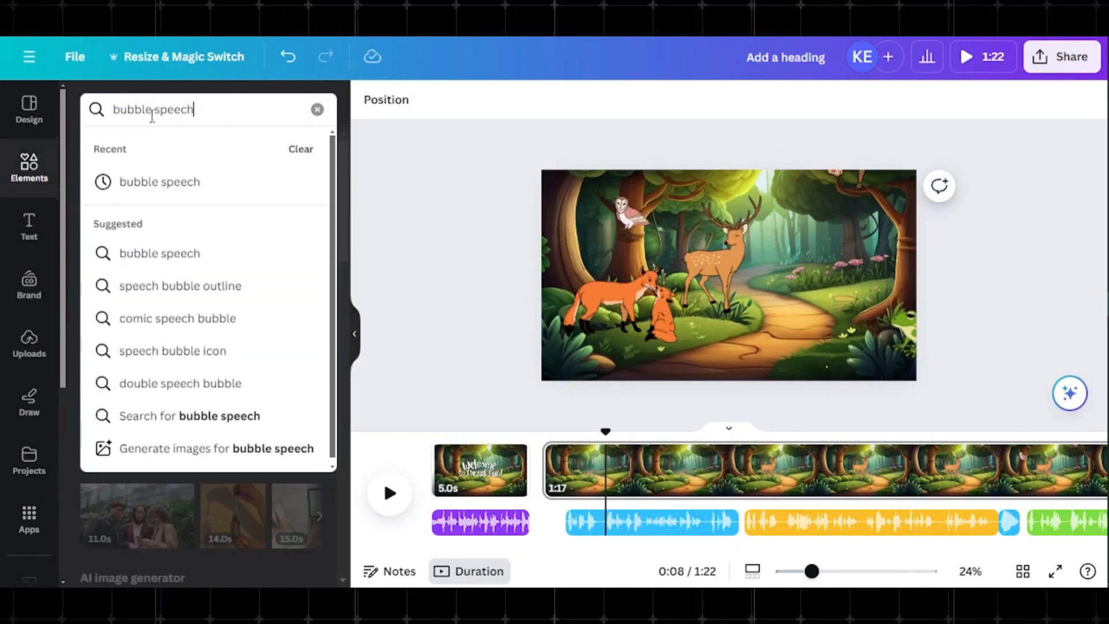
pyautogui.press('Return')
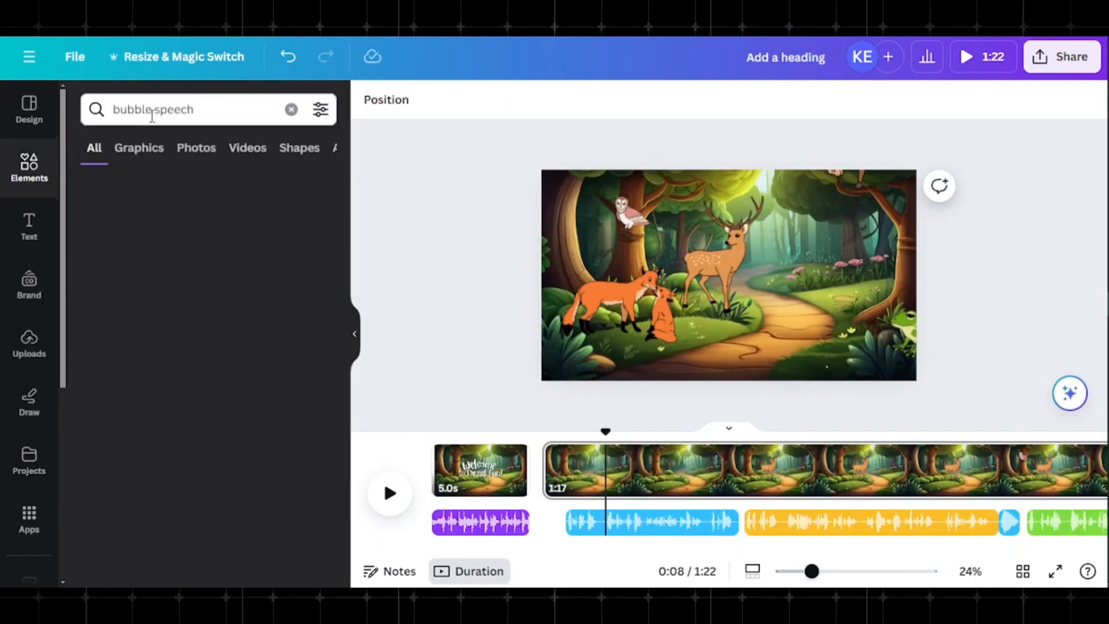
pyautogui.click(158, 155)
pyautogui.click(286, 344)
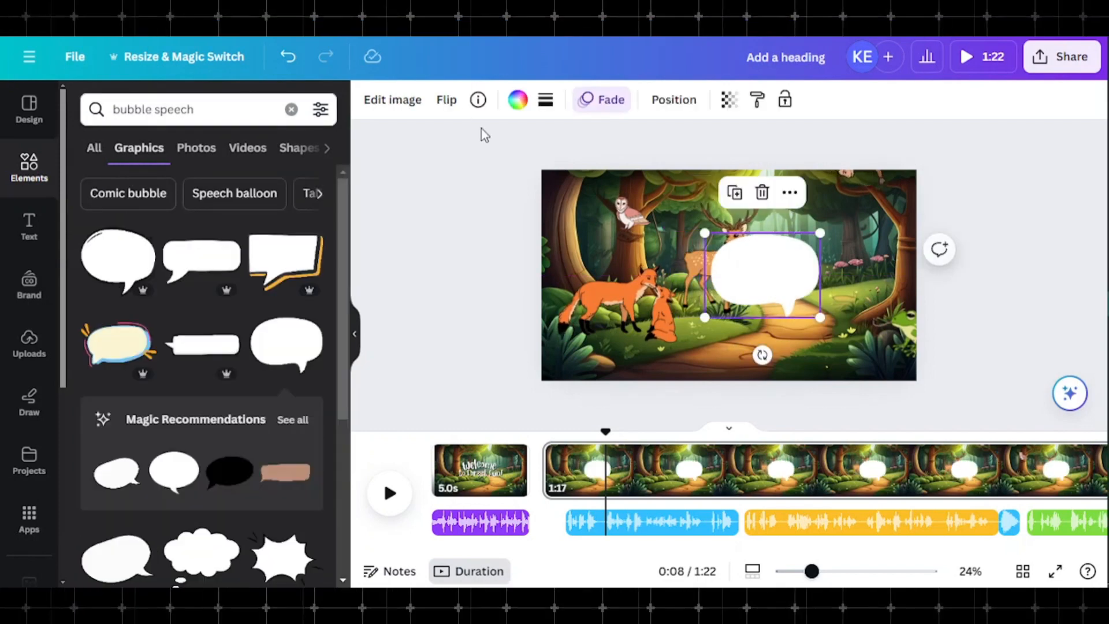
pyautogui.click(446, 99)
pyautogui.click(485, 173)
pyautogui.moveTo(802, 272); pyautogui.dragTo(841, 294)
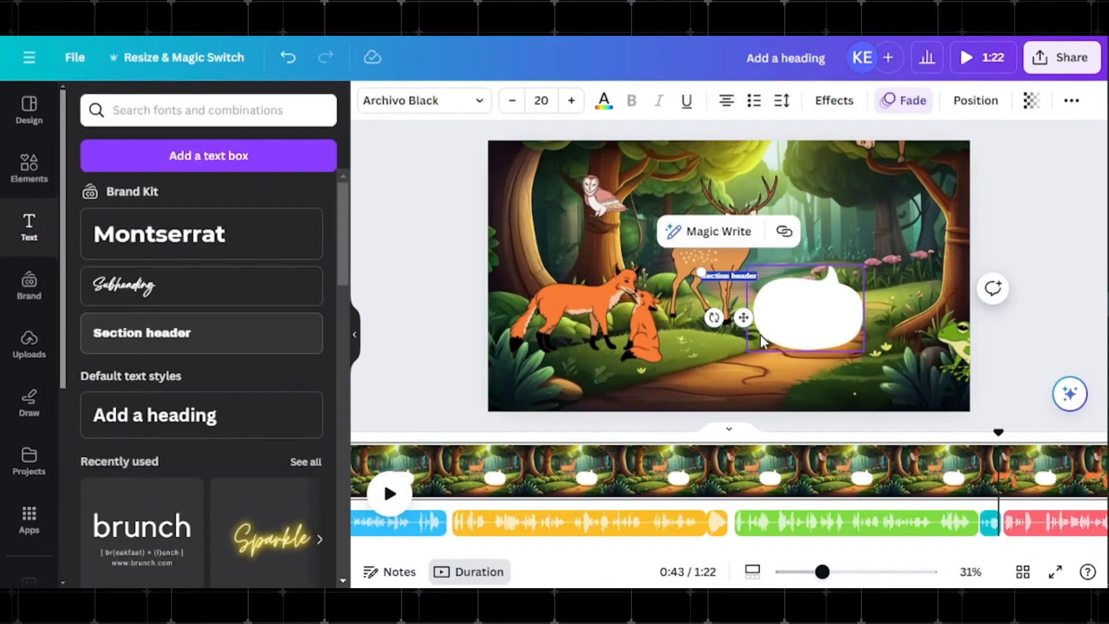
# Step: Put the text "Welcome to Forest Fun!" inside the speech bubble at font size 28
pyautogui.click(831, 324)
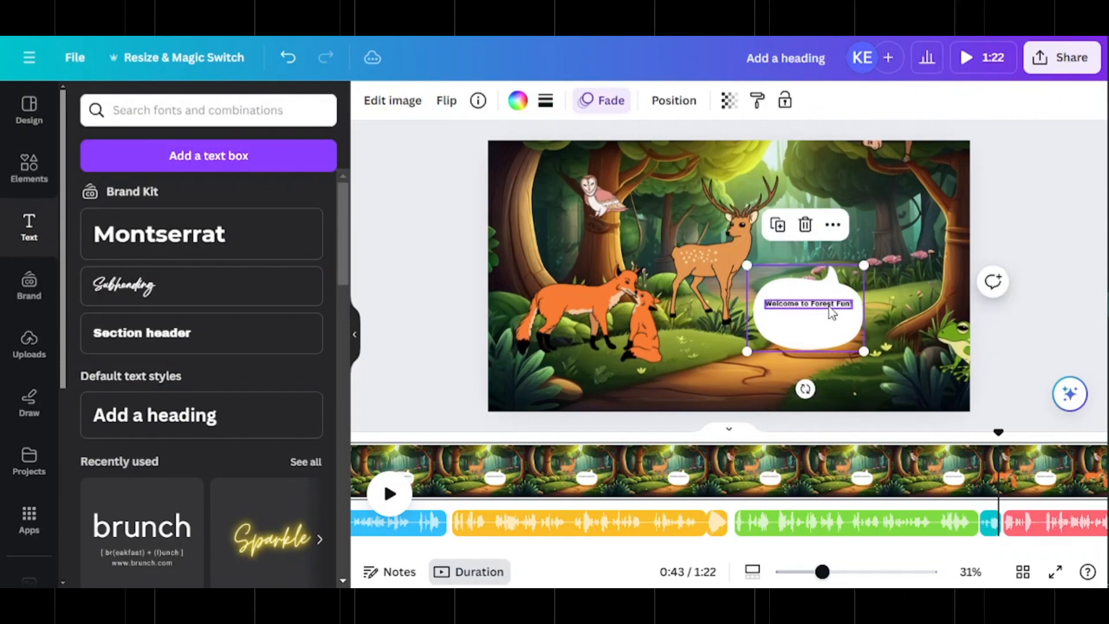
pyautogui.click(830, 308)
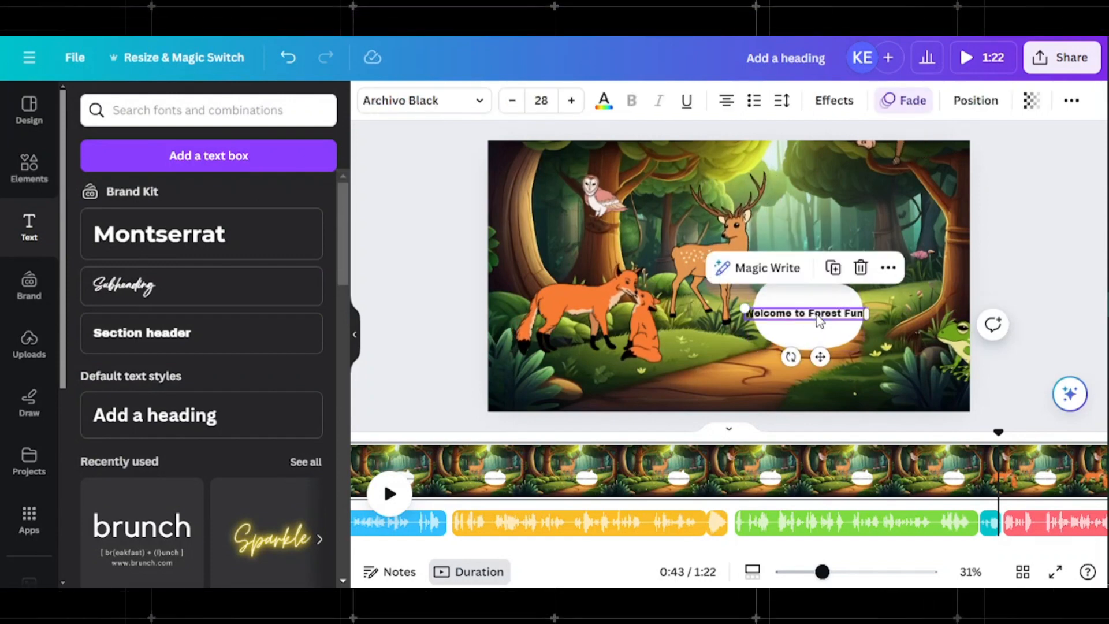
pyautogui.click(809, 313)
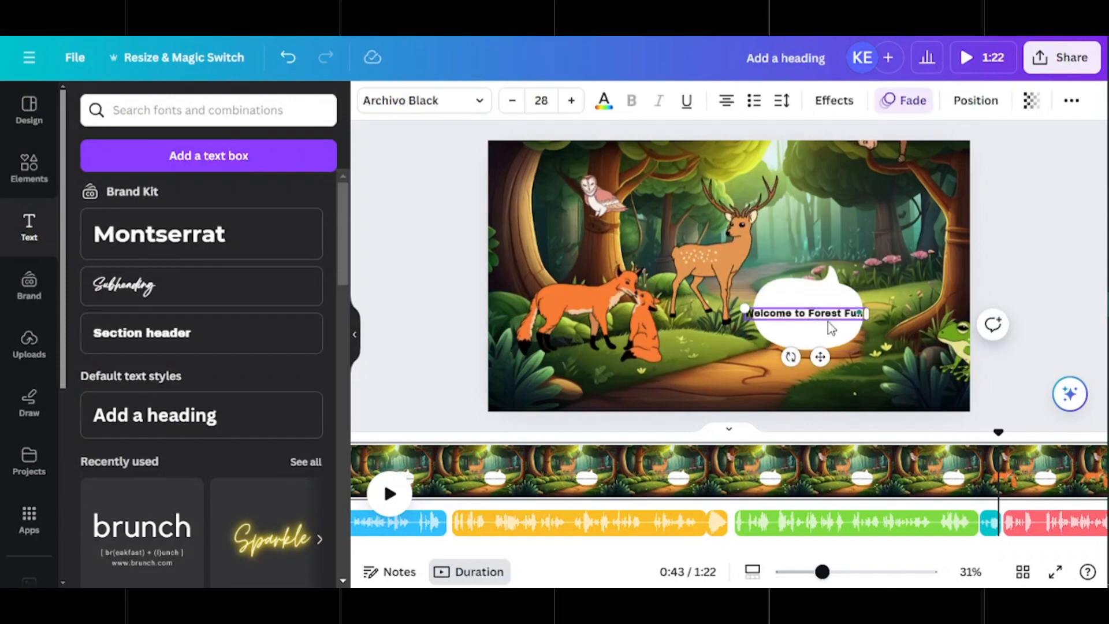
# Step: Wrap the speech bubble text onto two lines and colour it dark blue
pyautogui.click(604, 100)
pyautogui.scroll(-10, 314, 330)
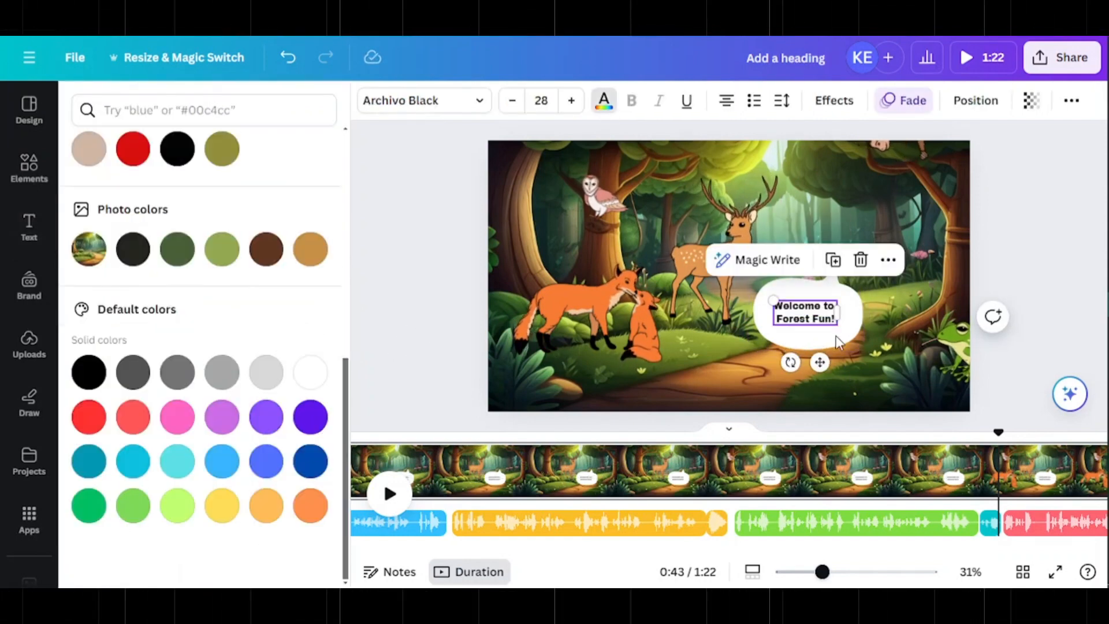
pyautogui.click(310, 462)
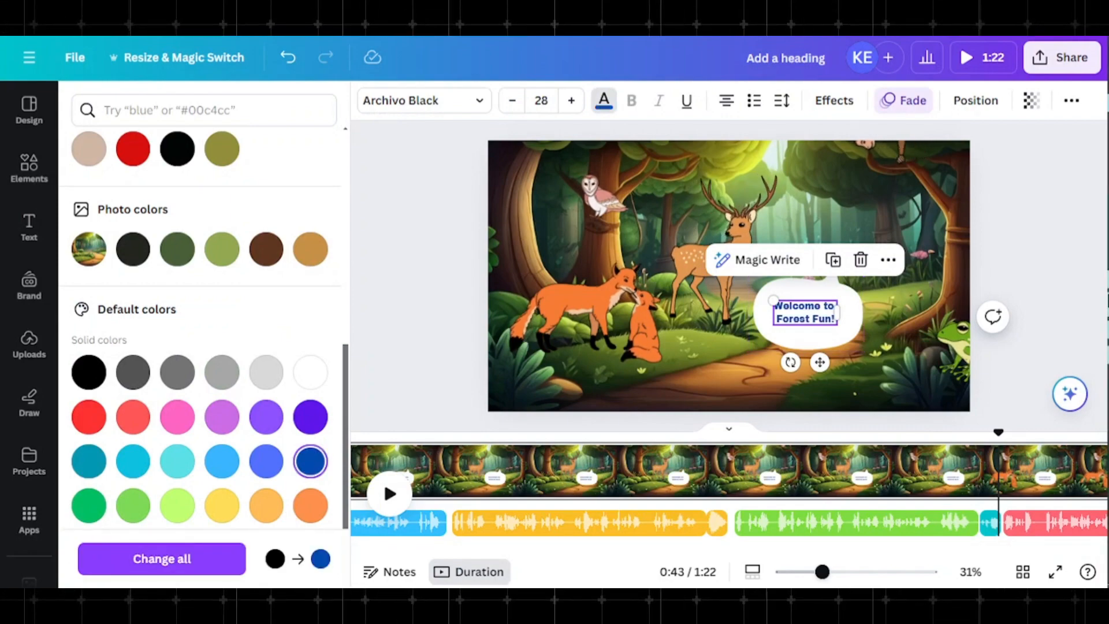
# Step: Show the welcome text's timing and trim it to a short clip starting with the intro voice-over
pyautogui.rightClick(809, 312)
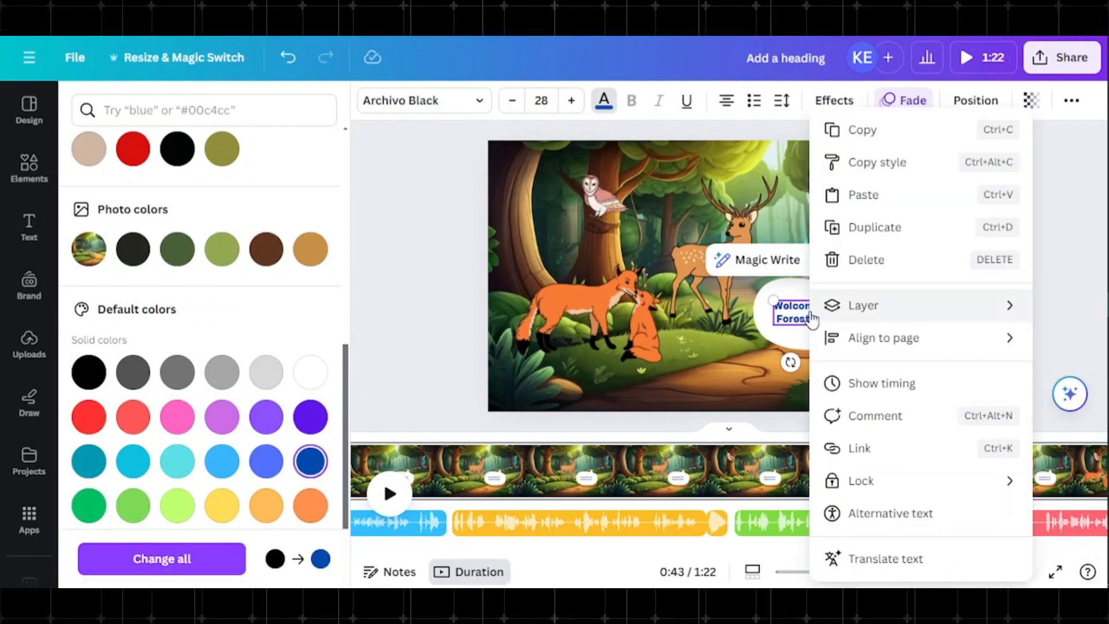
pyautogui.click(882, 384)
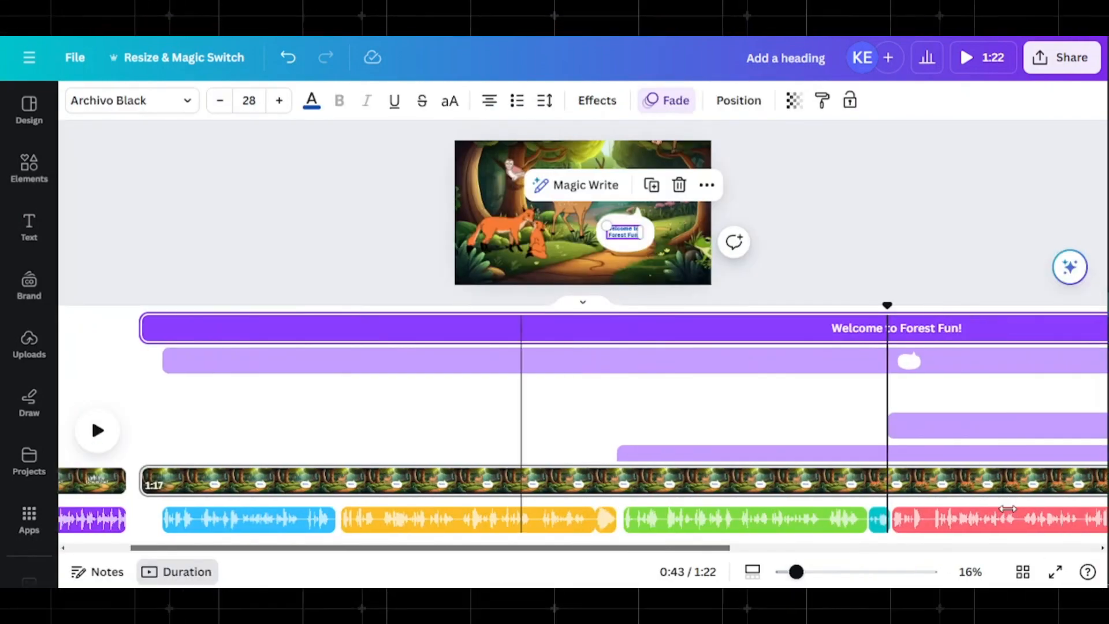
pyautogui.hscroll(10, 1008, 509)
pyautogui.moveTo(999, 327); pyautogui.dragTo(274, 327)
pyautogui.moveTo(239, 326); pyautogui.dragTo(262, 324)
# Step: Duplicate the welcome text as "Today, we're going to explore the forest and meet some", placed near the owl and timed right after it
pyautogui.rightClick(630, 231)
pyautogui.click(698, 228)
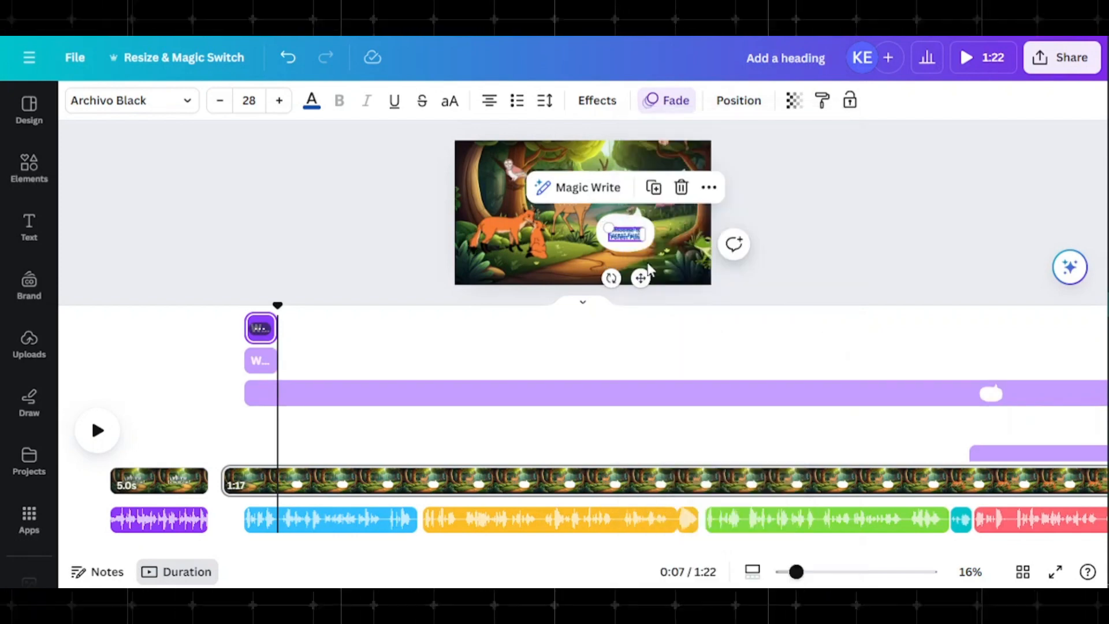
pyautogui.moveTo(641, 278); pyautogui.dragTo(508, 216)
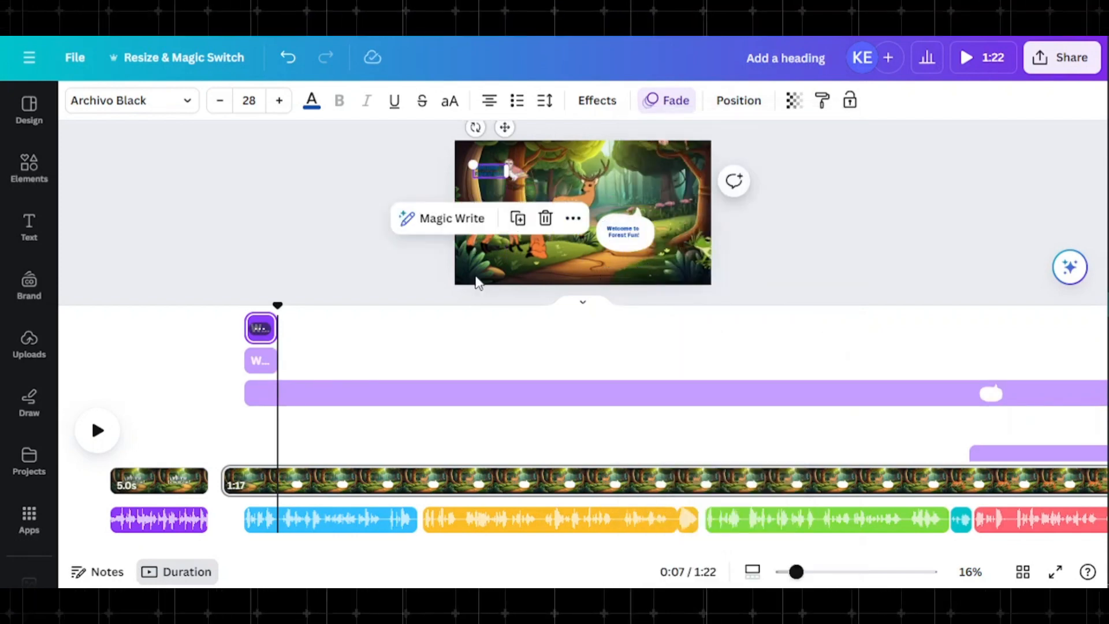
pyautogui.moveTo(263, 328); pyautogui.dragTo(305, 369)
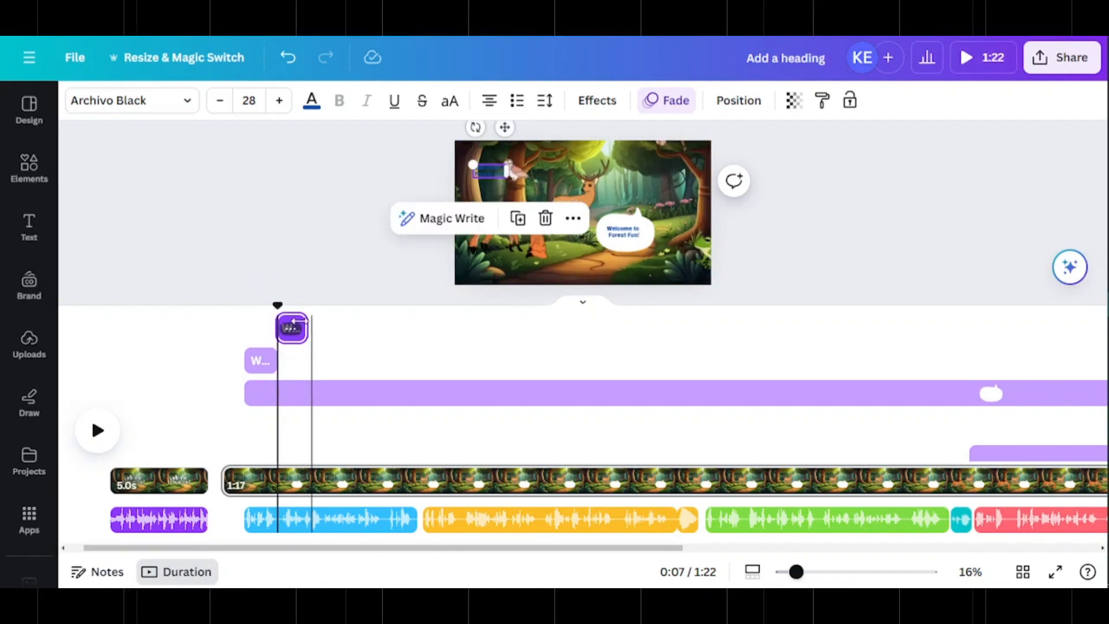
pyautogui.moveTo(293, 324); pyautogui.dragTo(295, 322)
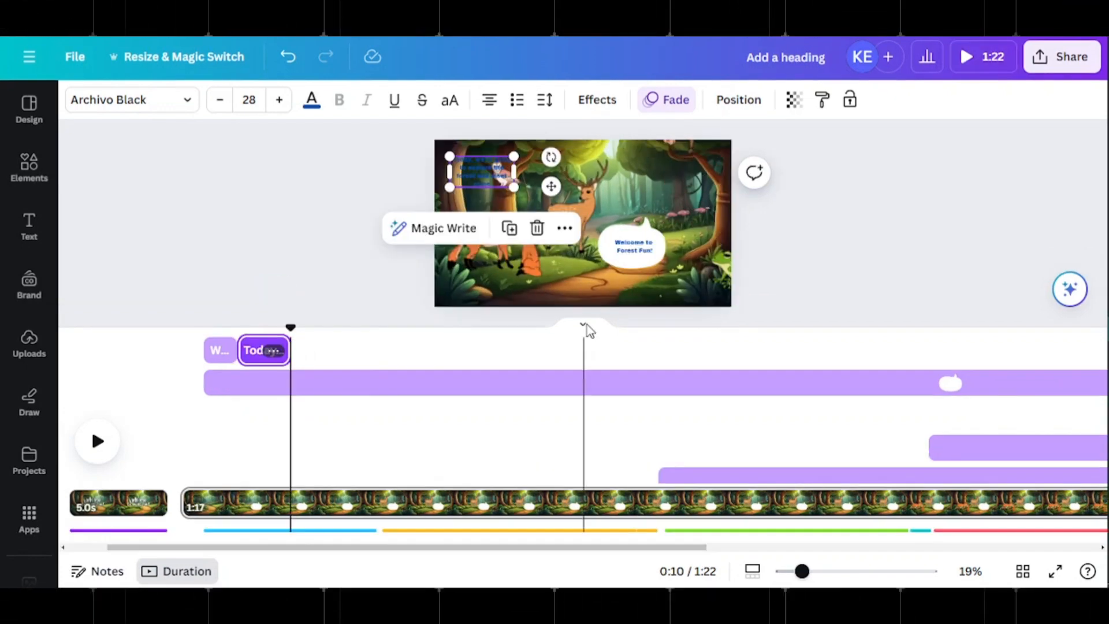
# Step: Duplicate the "Today" line as "amazing animals and the sounds they make.", placed below it and timed to follow it
pyautogui.click(586, 327)
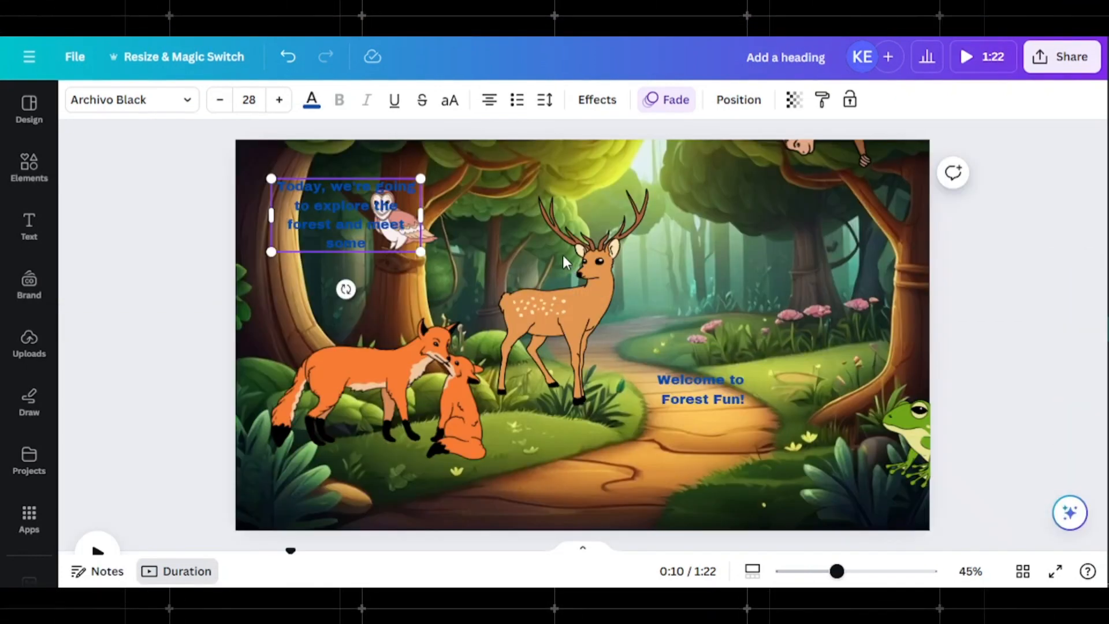
pyautogui.click(475, 170)
pyautogui.click(504, 165)
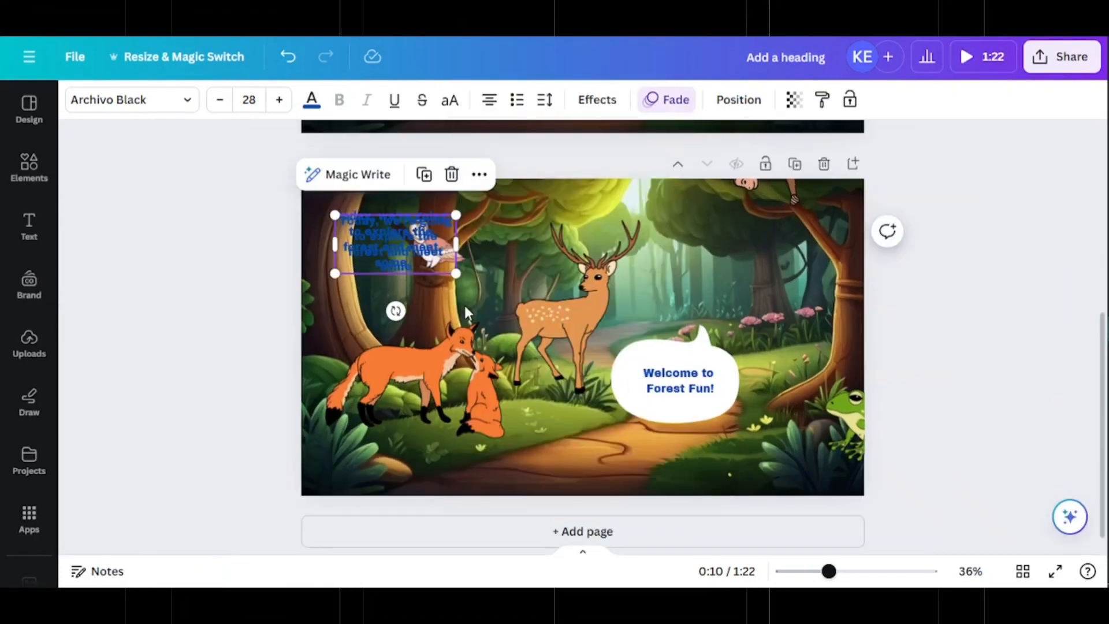
pyautogui.click(584, 555)
pyautogui.moveTo(254, 371); pyautogui.dragTo(265, 383)
pyautogui.click(583, 325)
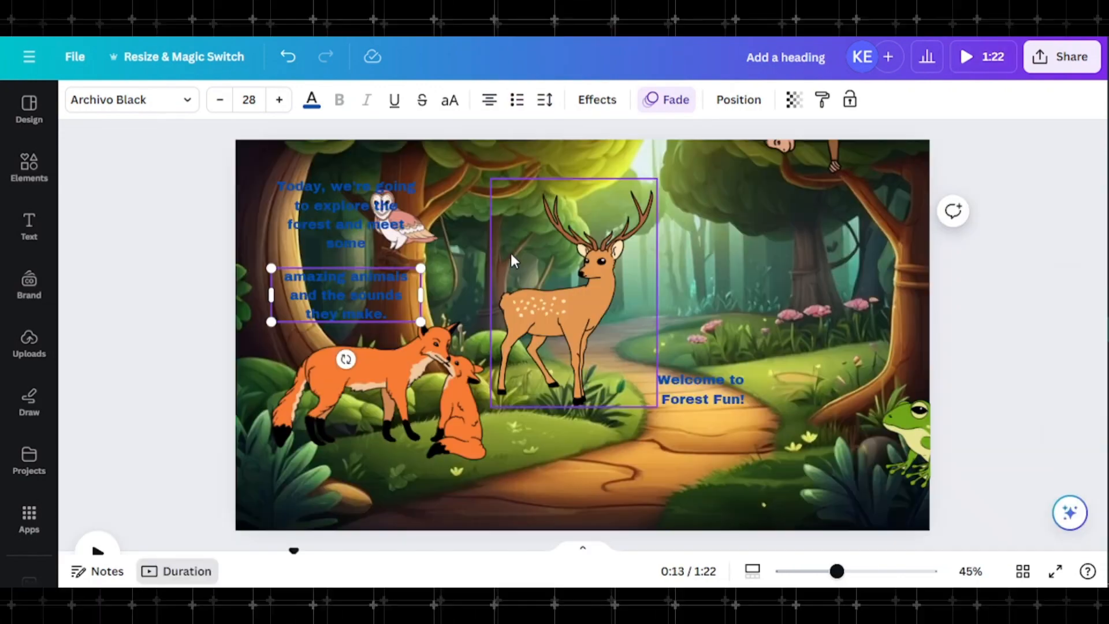
# Step: Duplicate the "amazing animals" caption as "Let's get started!", placed below it on the page and timed right after it
pyautogui.click(474, 241)
pyautogui.click(514, 166)
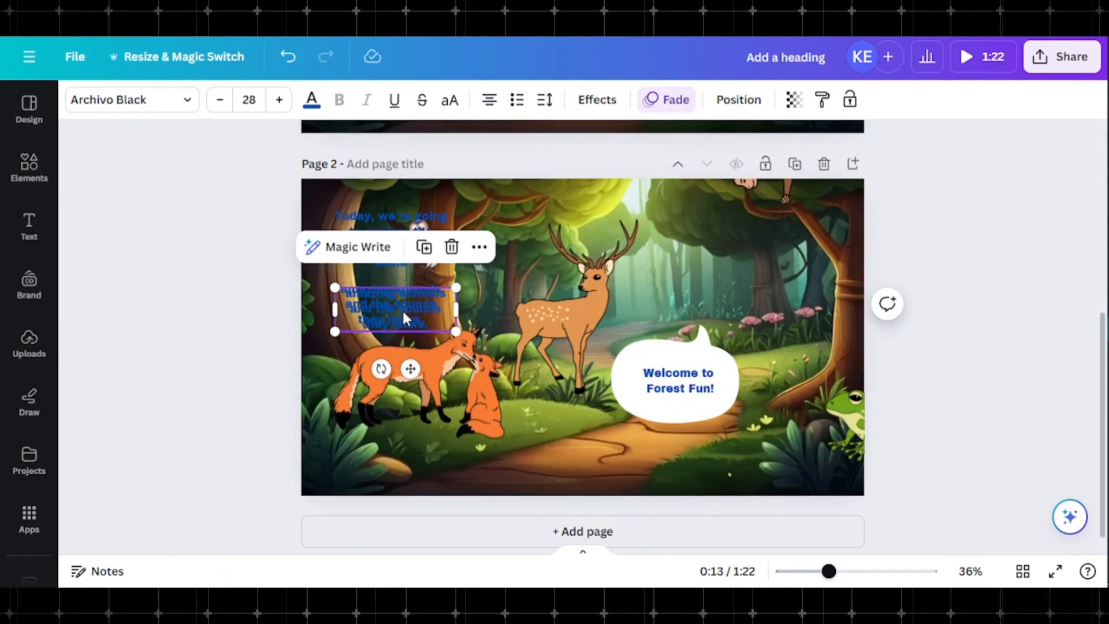
pyautogui.moveTo(402, 308); pyautogui.dragTo(406, 371)
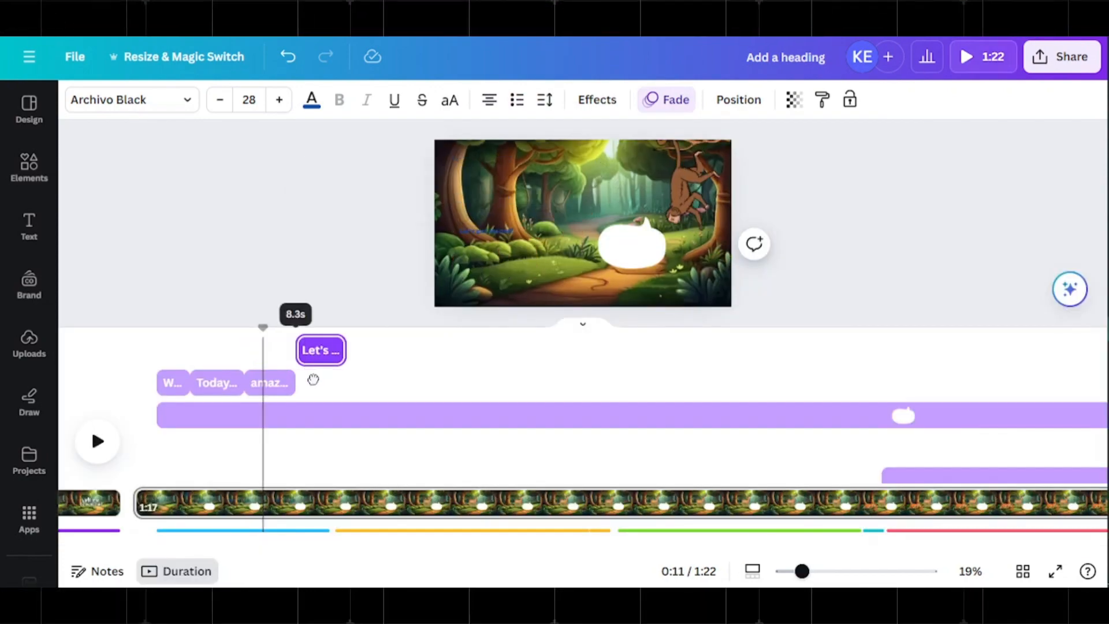
pyautogui.moveTo(313, 379); pyautogui.dragTo(330, 372)
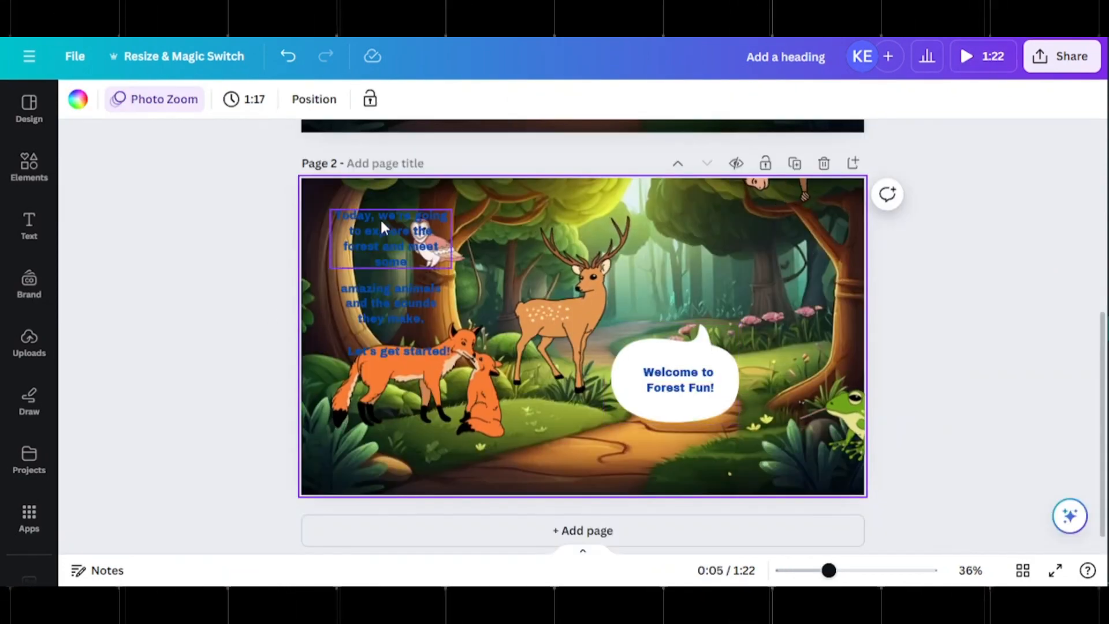
# Step: Move the "Today", "amazing animals" and "Let's get started!" captions into the white speech bubble, over the welcome text
pyautogui.moveTo(380, 217); pyautogui.dragTo(664, 365)
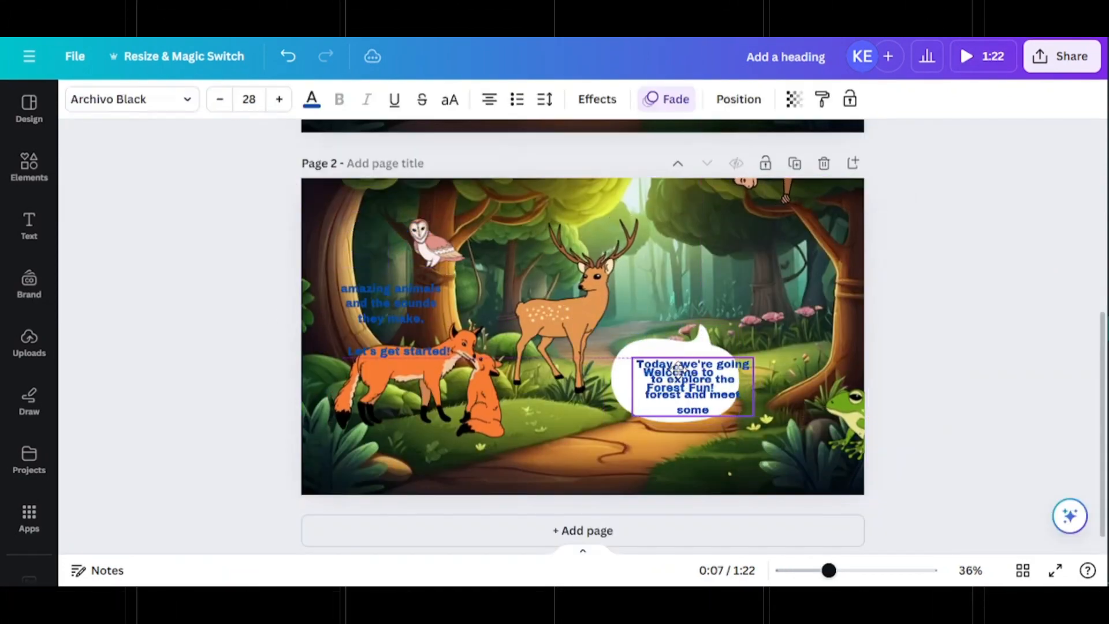
pyautogui.moveTo(401, 296); pyautogui.dragTo(685, 375)
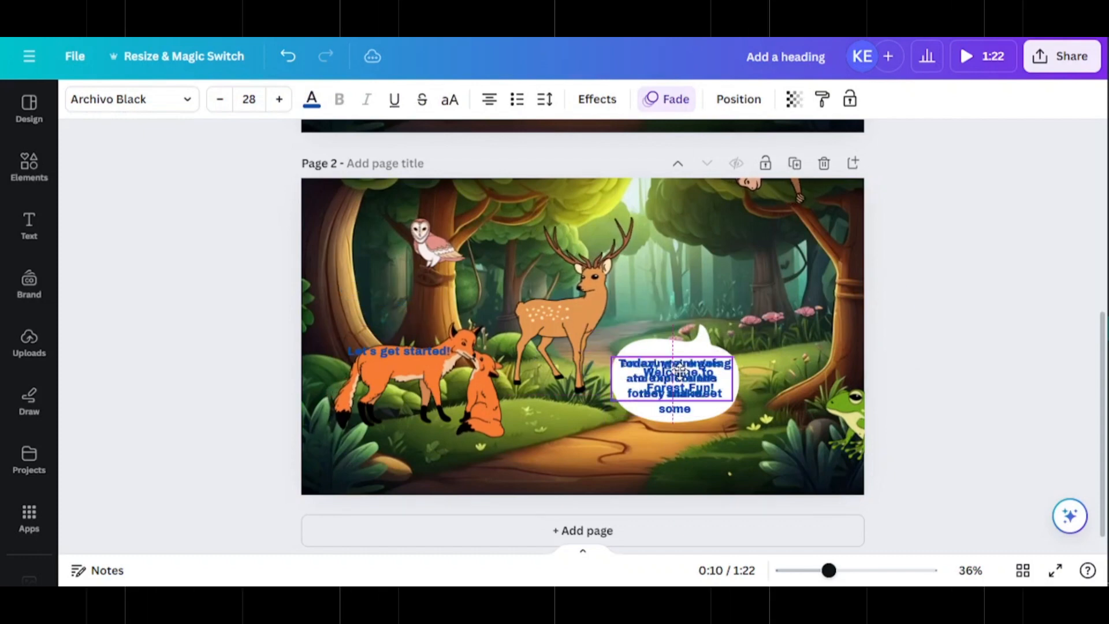
pyautogui.moveTo(401, 349); pyautogui.dragTo(665, 377)
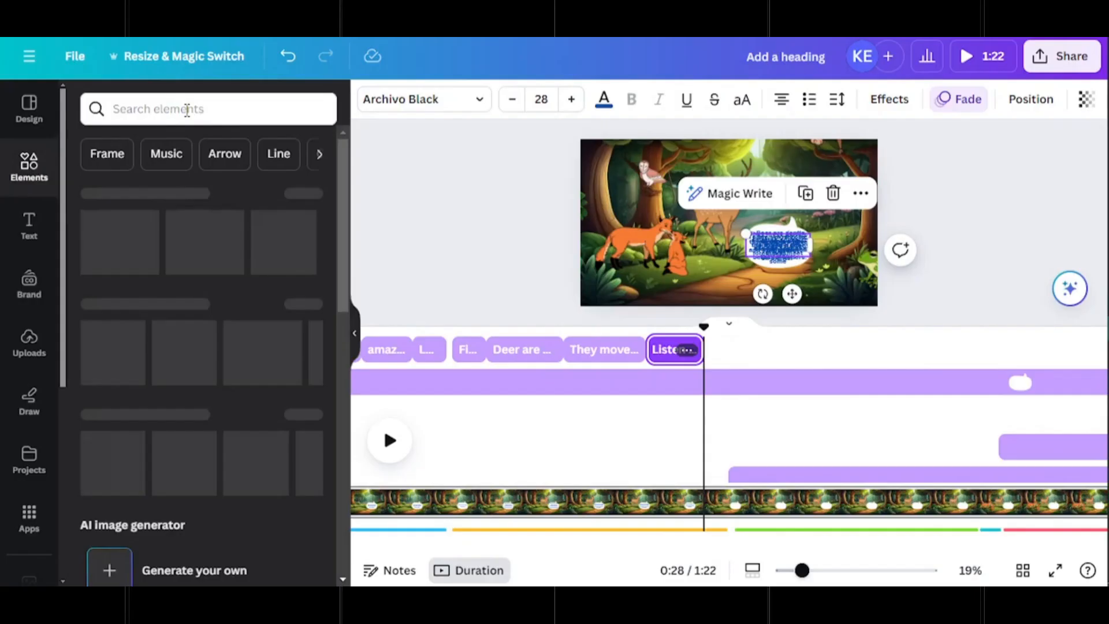
# Step: Search the graphics for "bubble speech" and add a plain white oval speech bubble above the deer
pyautogui.click(186, 111)
pyautogui.click(164, 181)
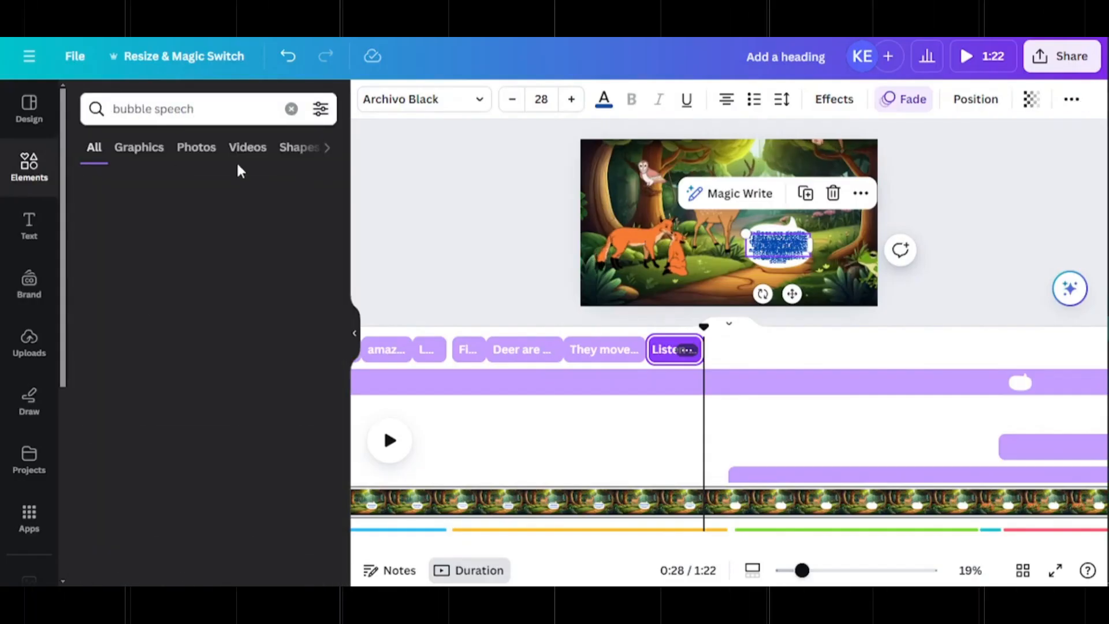
pyautogui.click(139, 147)
pyautogui.click(287, 343)
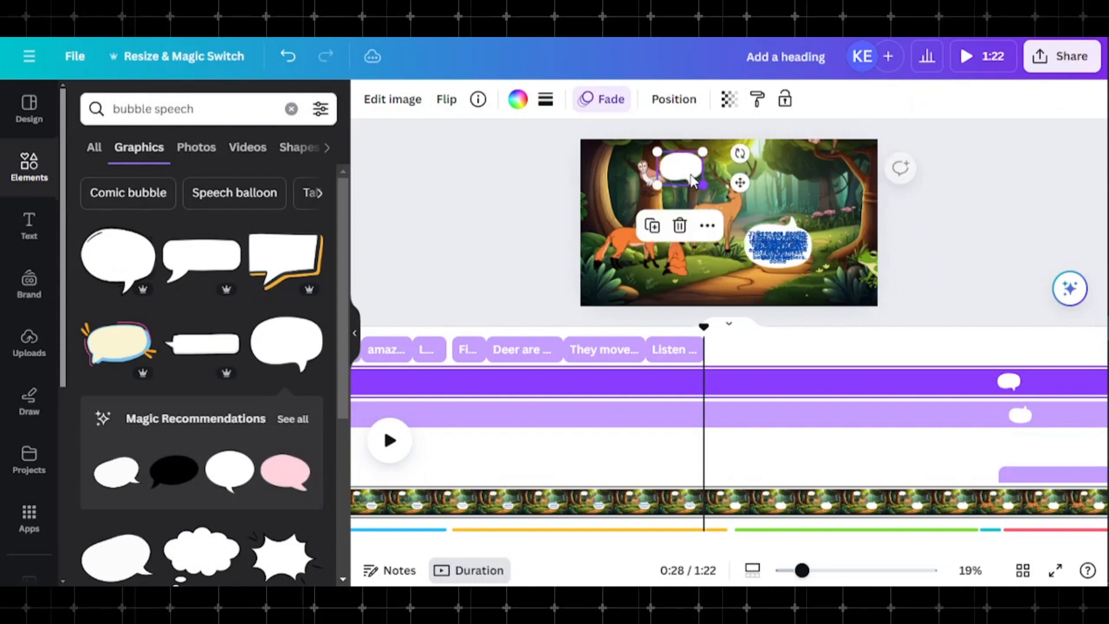
# Step: Duplicate the "Listen" caption as "Bleat! Bleat!" inside the deer's bubble and trim the bubble and text to short clips following that caption
pyautogui.rightClick(780, 245)
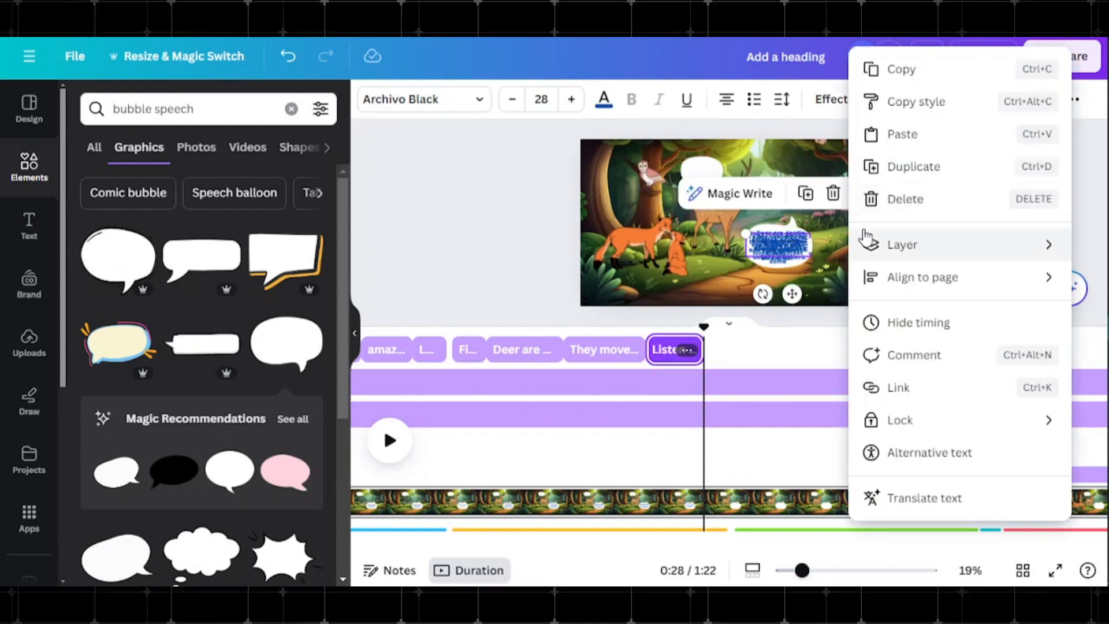
pyautogui.click(893, 166)
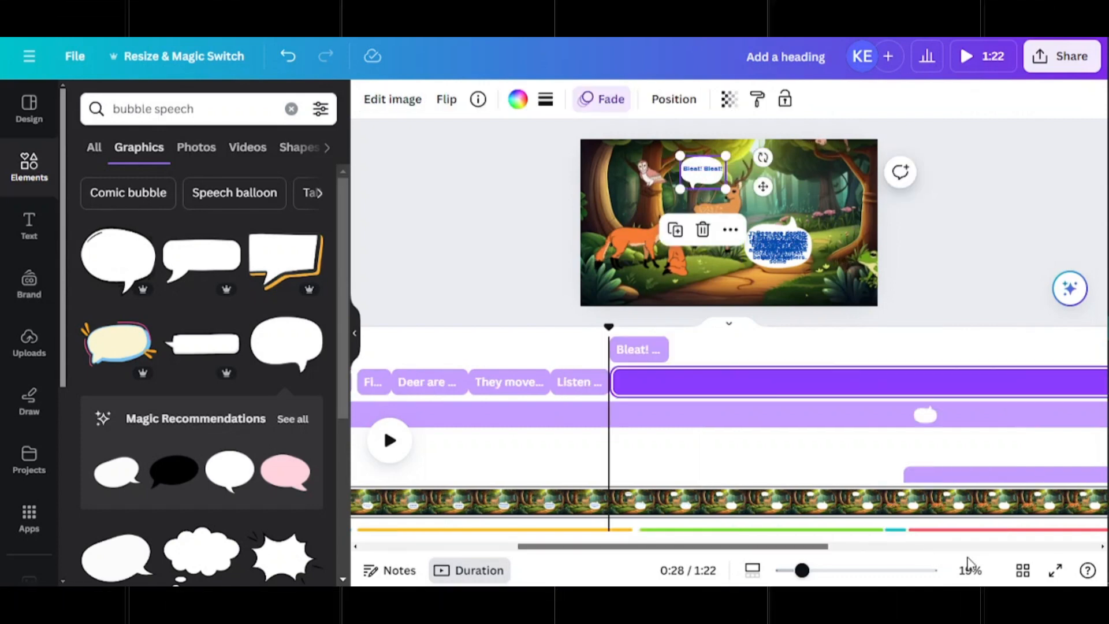
pyautogui.moveTo(967, 561); pyautogui.dragTo(1099, 549)
pyautogui.moveTo(1010, 381); pyautogui.dragTo(642, 388)
pyautogui.click(794, 249)
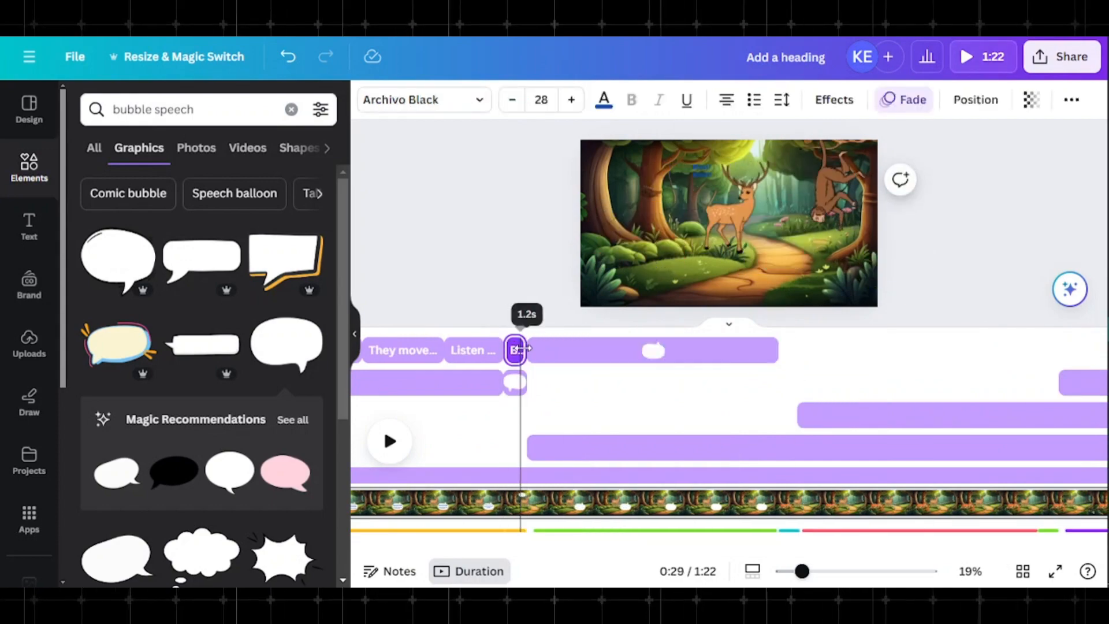